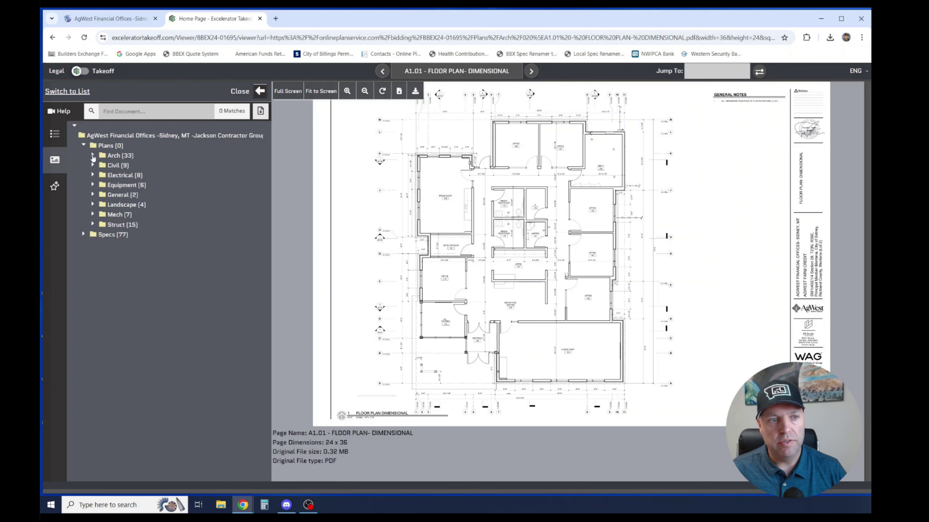
Mark the architectural sheets A1.01 - FLOOR PLAN- DIMENSIONAL and A1.02 - FLOOR PLAN ANNOTATIVE as favorites.
{"action": "scroll", "coordinate": [130, 259], "scroll_direction": "down", "scroll_amount": 5}
{"action": "scroll", "coordinate": [130, 259], "scroll_direction": "up", "scroll_amount": 5}
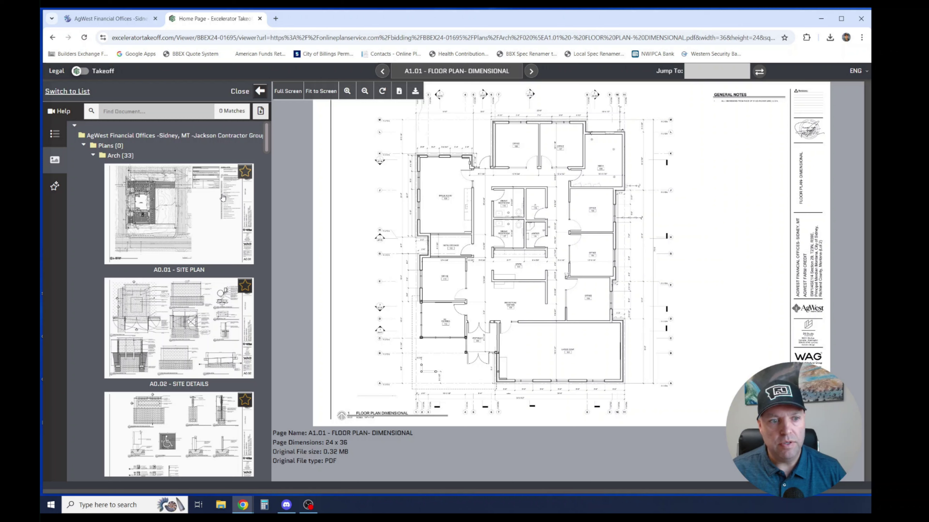
{"action": "scroll", "coordinate": [193, 258], "scroll_direction": "down", "scroll_amount": 5}
{"action": "scroll", "coordinate": [194, 260], "scroll_direction": "down", "scroll_amount": 6}
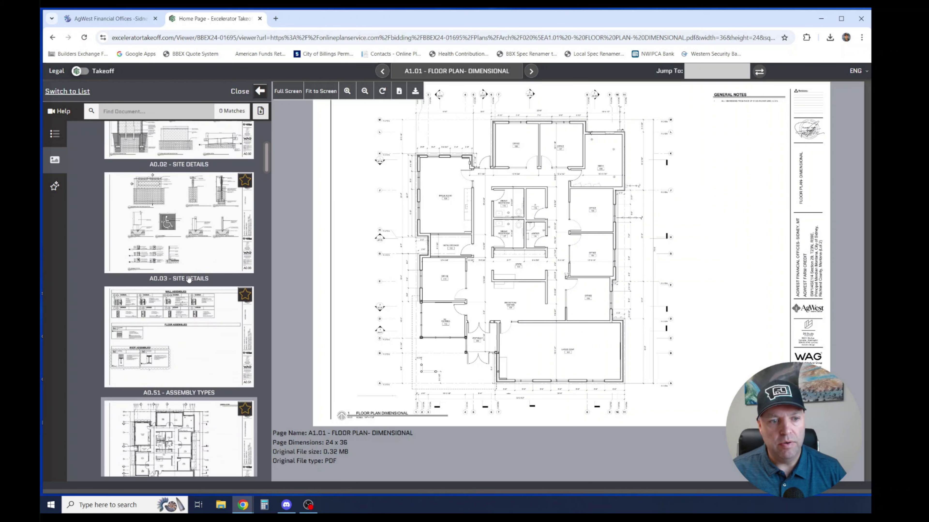
{"action": "left_click", "coordinate": [245, 189]}
{"action": "left_click", "coordinate": [245, 306]}
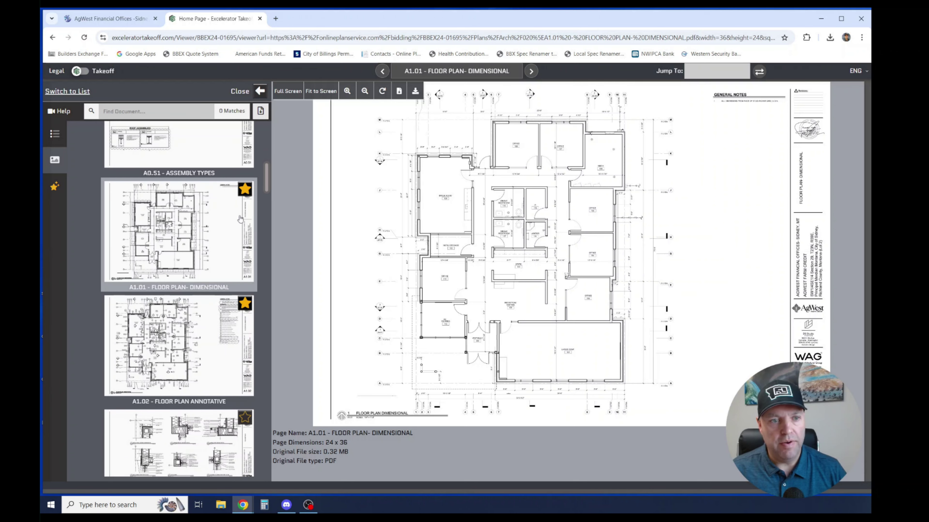
Collapse the Arch folder and mark the Mech sheets M0.03 Mechanical Schedules, M1.00 Plumbing Plan - Below Slab and M1.01 Plumbing Plan - Above Slab as favorites.
{"action": "scroll", "coordinate": [81, 205], "scroll_direction": "up", "scroll_amount": 10}
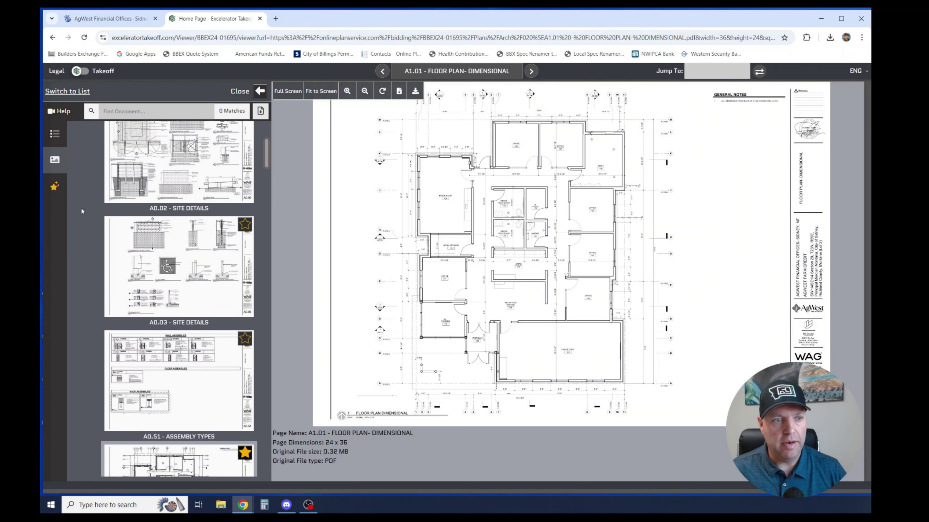
{"action": "left_click", "coordinate": [90, 156]}
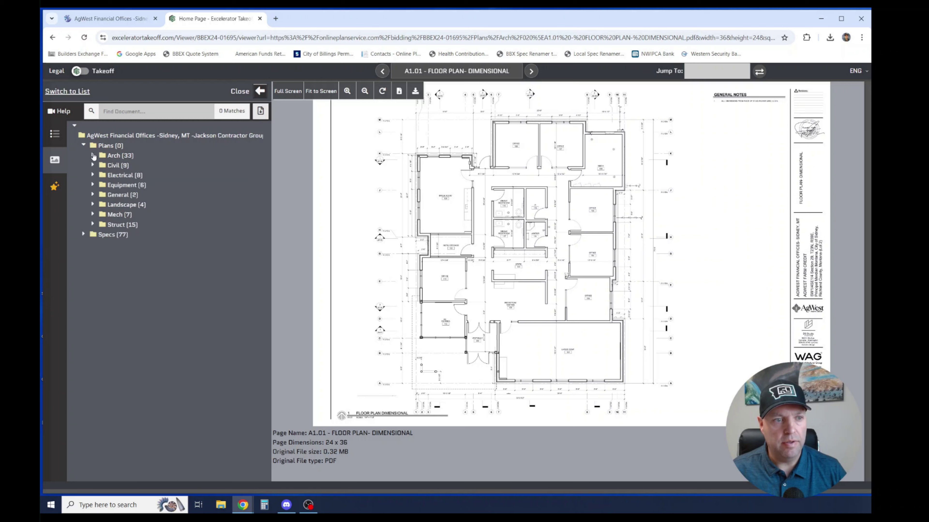
{"action": "left_click", "coordinate": [92, 215]}
{"action": "scroll", "coordinate": [221, 343], "scroll_direction": "down", "scroll_amount": 4}
{"action": "scroll", "coordinate": [220, 342], "scroll_direction": "down", "scroll_amount": 3}
{"action": "left_click", "coordinate": [244, 243]}
{"action": "scroll", "coordinate": [224, 297], "scroll_direction": "down", "scroll_amount": 2}
{"action": "left_click", "coordinate": [244, 266]}
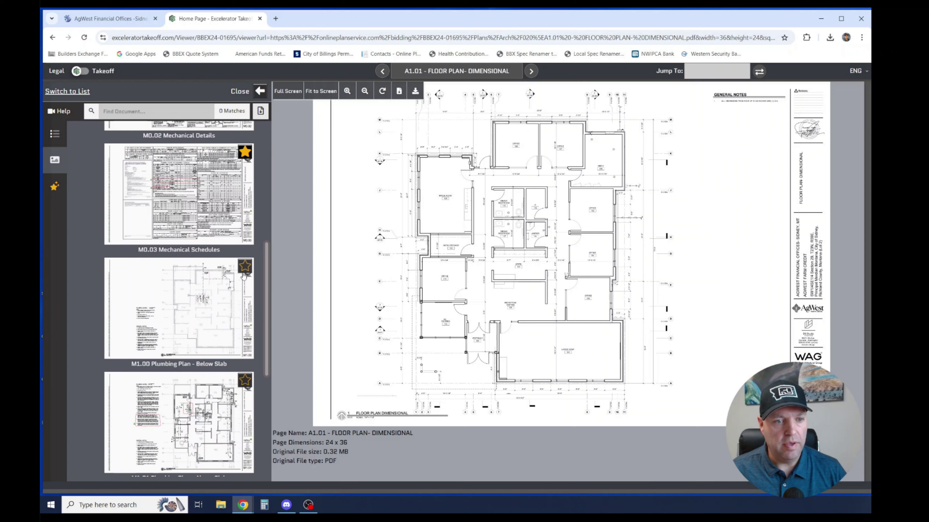
{"action": "scroll", "coordinate": [244, 270], "scroll_direction": "down", "scroll_amount": 2}
{"action": "left_click", "coordinate": [245, 292]}
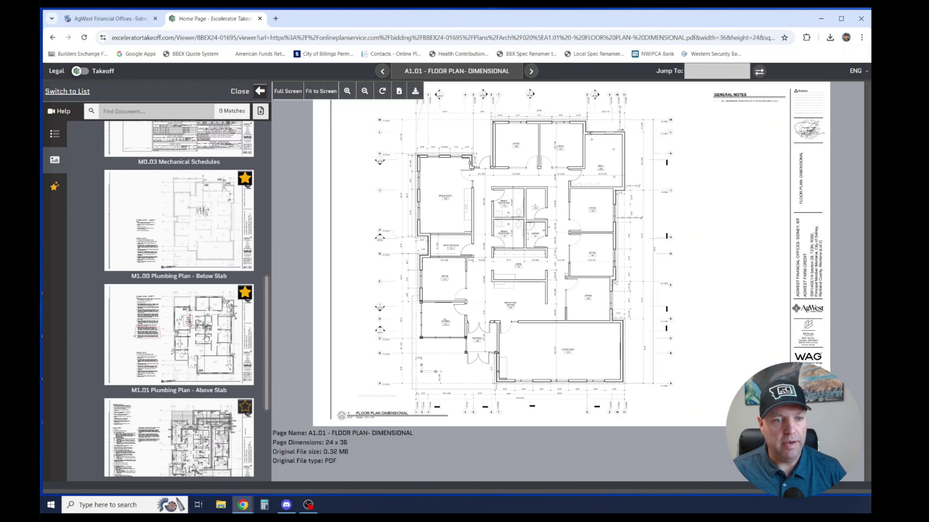
Review the sheets in the favorites list and collapse the document panel to enlarge the drawing view.
{"action": "scroll", "coordinate": [115, 215], "scroll_direction": "up", "scroll_amount": 2}
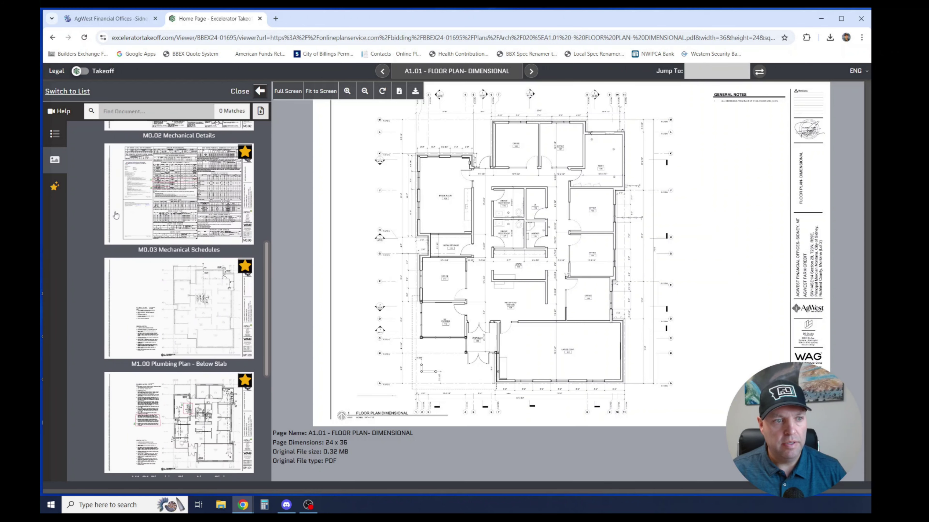
{"action": "left_click", "coordinate": [54, 189]}
{"action": "scroll", "coordinate": [117, 296], "scroll_direction": "down", "scroll_amount": 3}
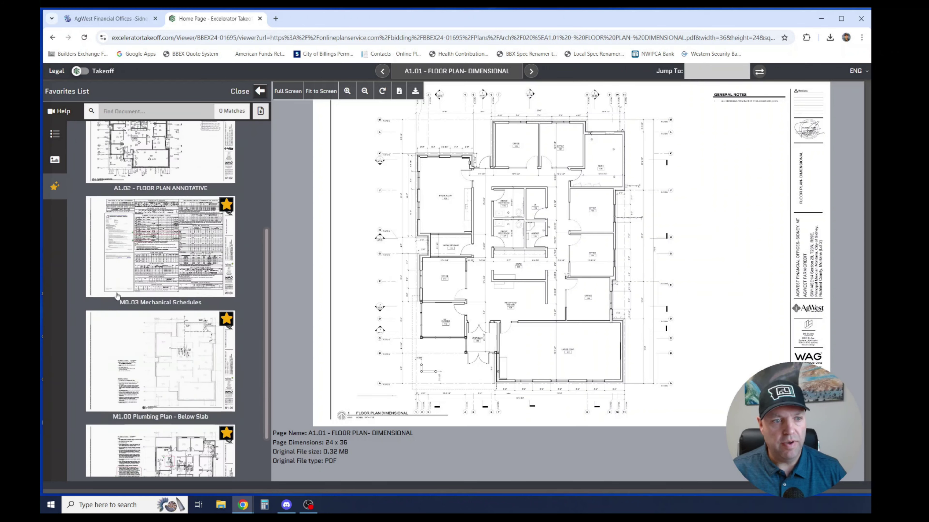
{"action": "scroll", "coordinate": [117, 295], "scroll_direction": "up", "scroll_amount": 5}
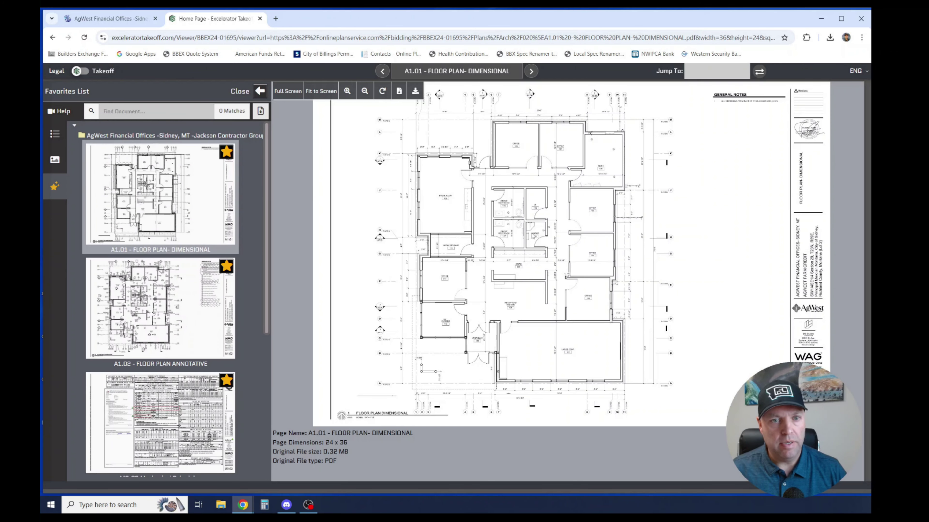
{"action": "left_click", "coordinate": [255, 93]}
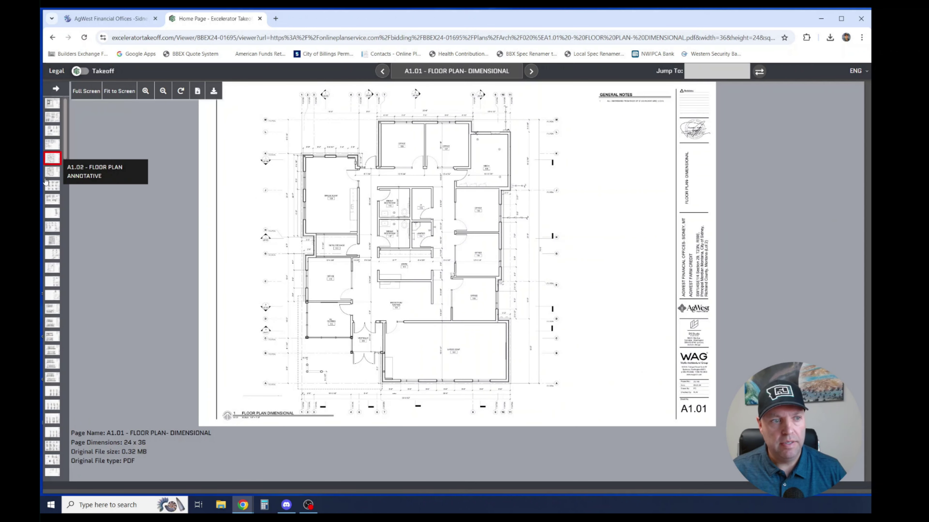
Inspect the dimensions around Work room 113 on A1.01 up close and fit the sheet back to the screen.
{"action": "scroll", "coordinate": [52, 293], "scroll_direction": "down", "scroll_amount": 5}
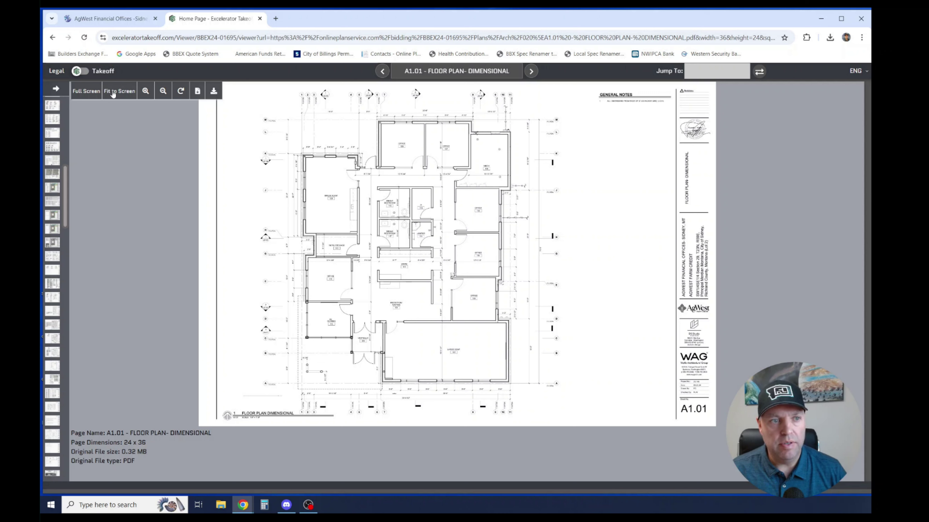
{"action": "scroll", "coordinate": [382, 259], "scroll_direction": "up", "scroll_amount": 3}
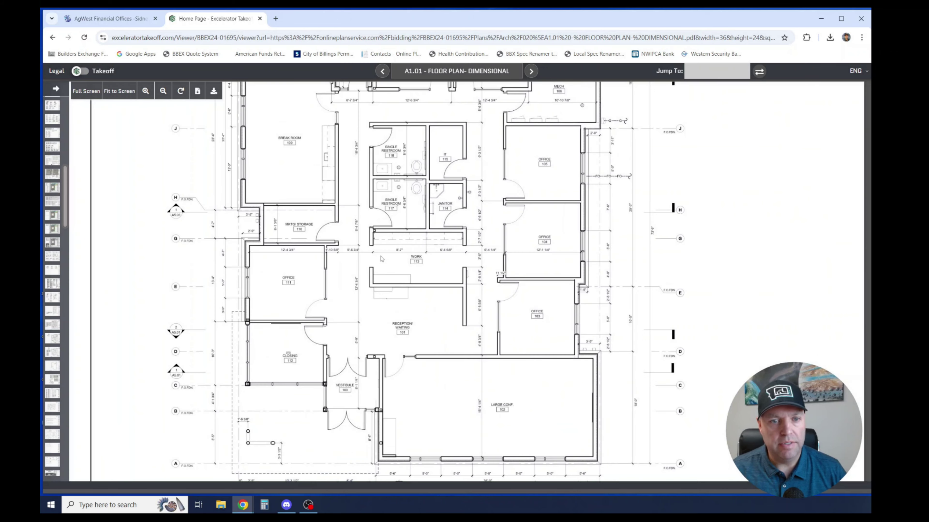
{"action": "scroll", "coordinate": [382, 259], "scroll_direction": "up", "scroll_amount": 3}
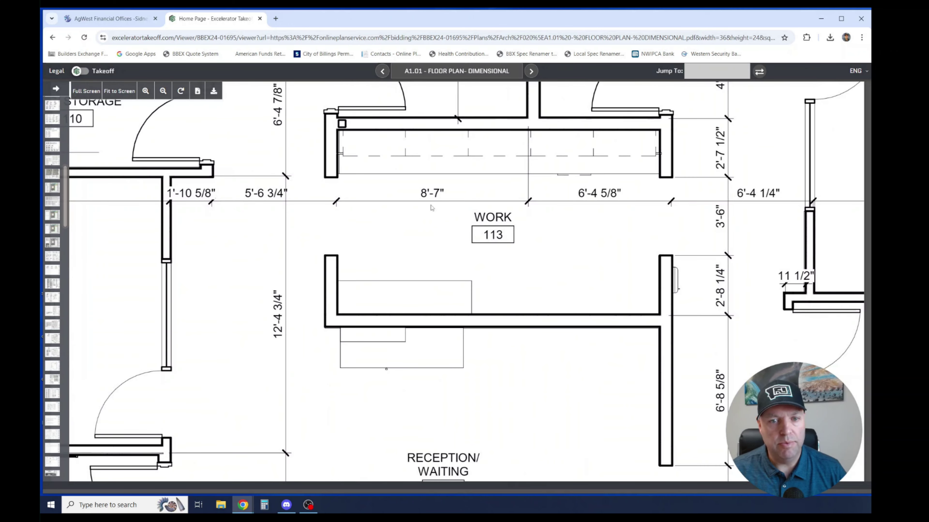
{"action": "scroll", "coordinate": [414, 275], "scroll_direction": "up", "scroll_amount": 1}
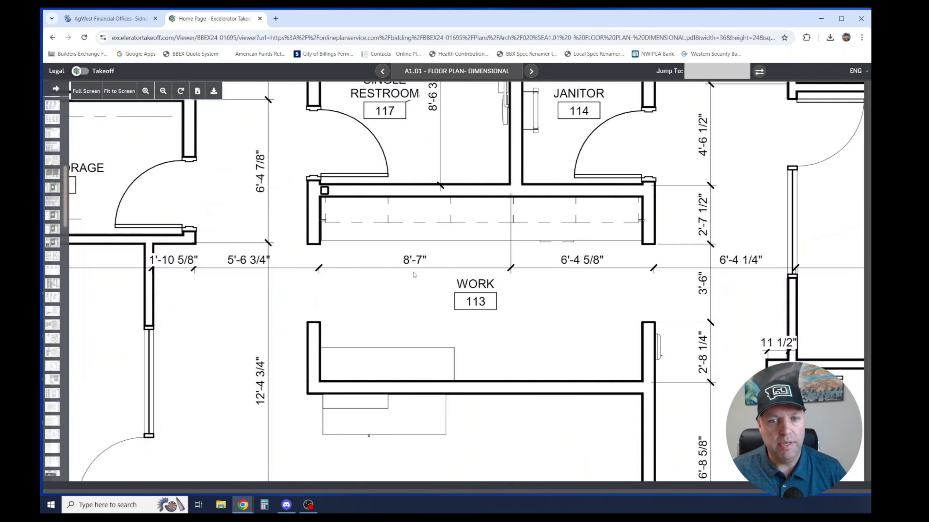
{"action": "left_click", "coordinate": [129, 91]}
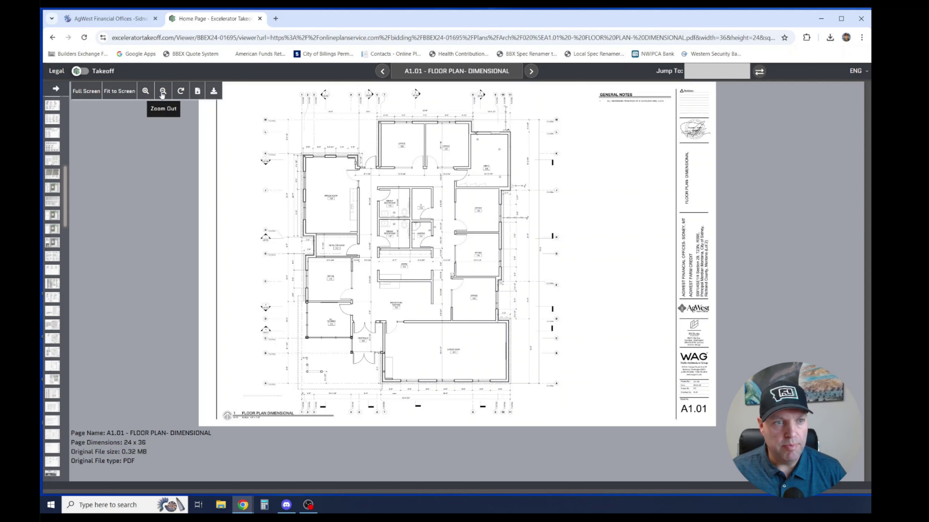
Look over the room layout on A1.01 and download this single sheet as a PDF.
{"action": "scroll", "coordinate": [343, 215], "scroll_direction": "up", "scroll_amount": 3}
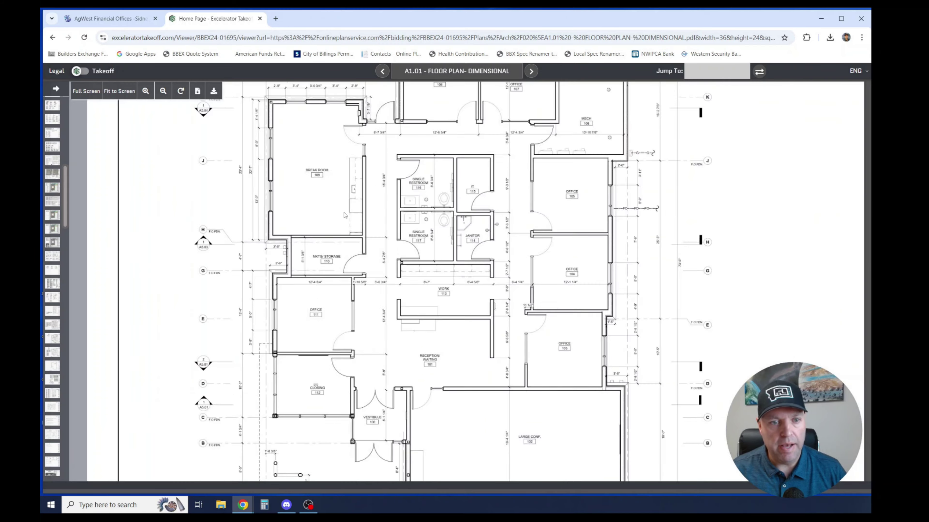
{"action": "scroll", "coordinate": [344, 215], "scroll_direction": "up", "scroll_amount": 2}
{"action": "scroll", "coordinate": [331, 183], "scroll_direction": "down", "scroll_amount": 2}
{"action": "scroll", "coordinate": [330, 189], "scroll_direction": "up", "scroll_amount": 2}
{"action": "scroll", "coordinate": [331, 192], "scroll_direction": "down", "scroll_amount": 2}
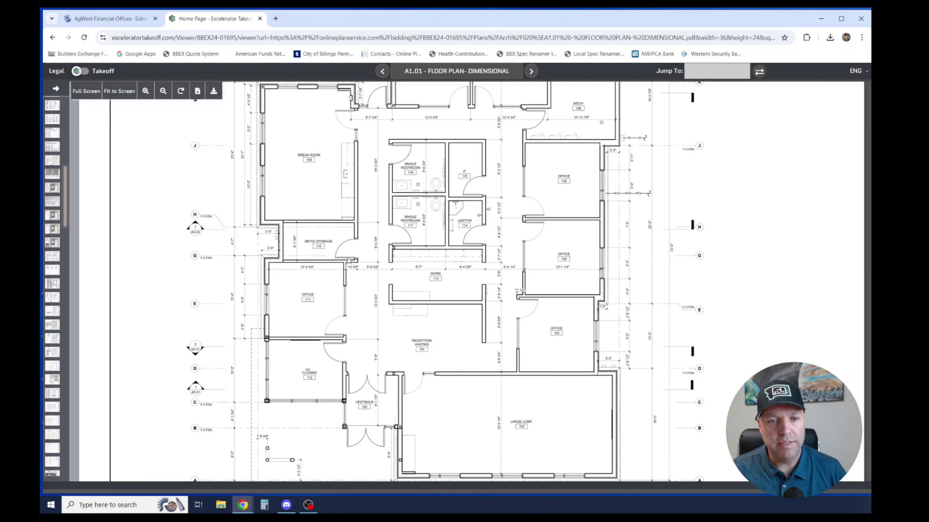
{"action": "left_click", "coordinate": [197, 92]}
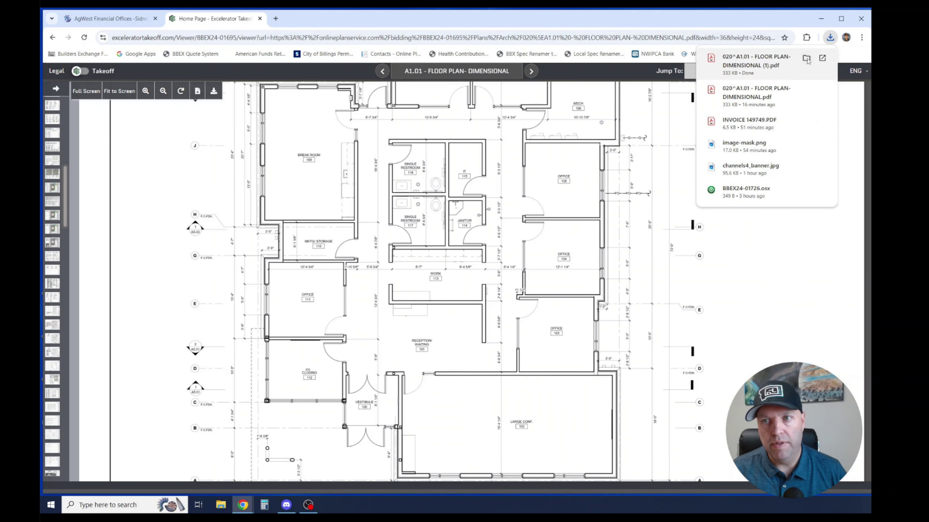
Export the whole Arch folder plus the mechanical sheets M0.01, M0.02 and M0.03 to the web downloader.
{"action": "left_click", "coordinate": [212, 92]}
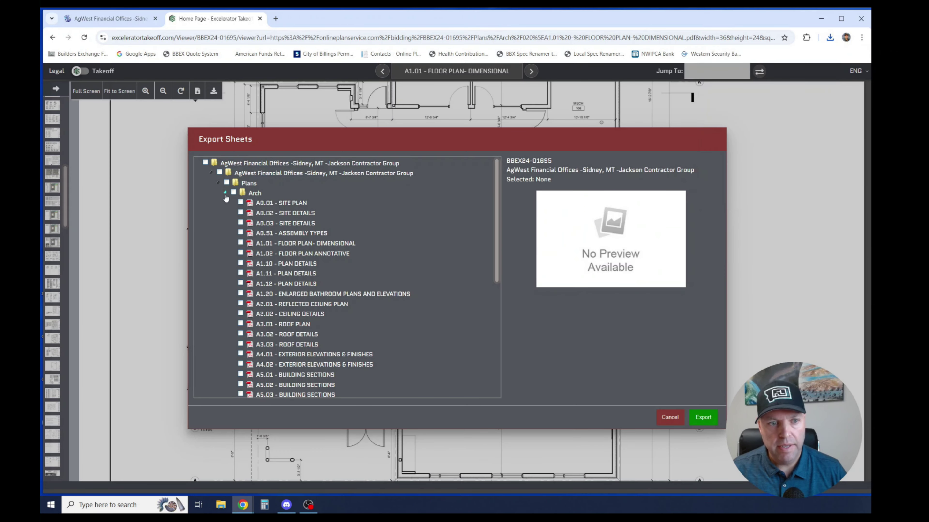
{"action": "left_click", "coordinate": [234, 193]}
{"action": "left_click", "coordinate": [225, 193]}
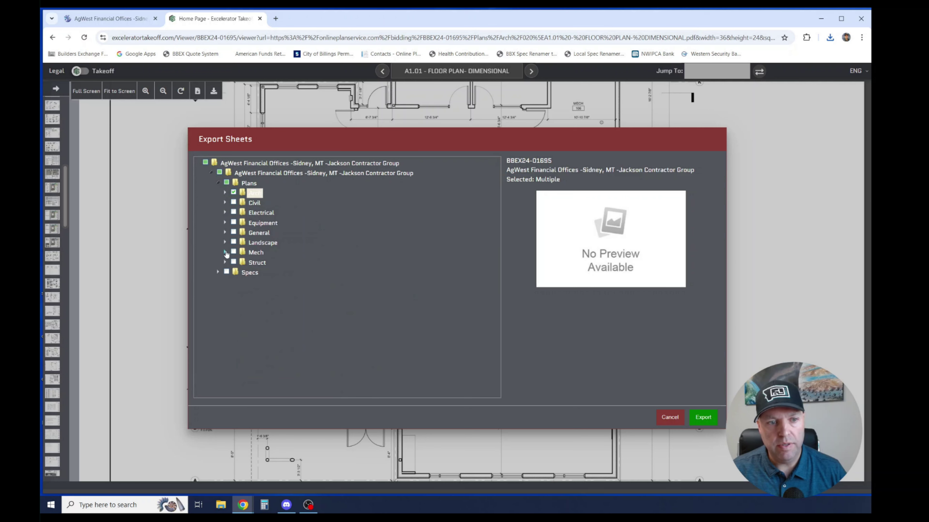
{"action": "left_click", "coordinate": [225, 252]}
{"action": "left_click", "coordinate": [240, 262]}
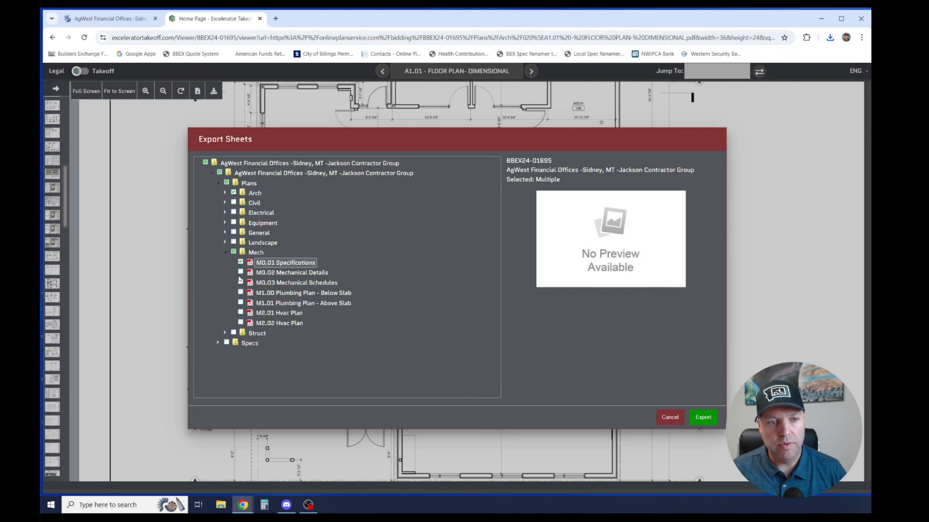
{"action": "left_click", "coordinate": [241, 272]}
{"action": "left_click", "coordinate": [240, 282]}
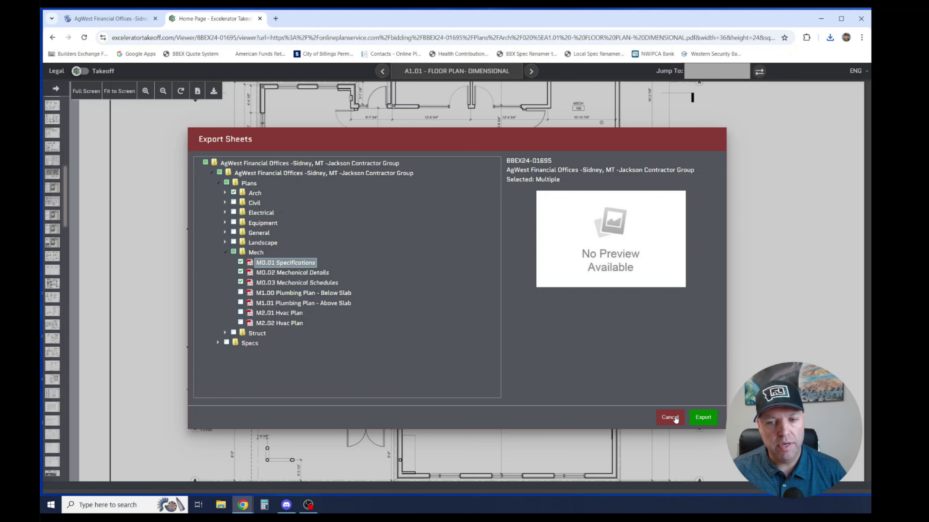
{"action": "left_click", "coordinate": [703, 417]}
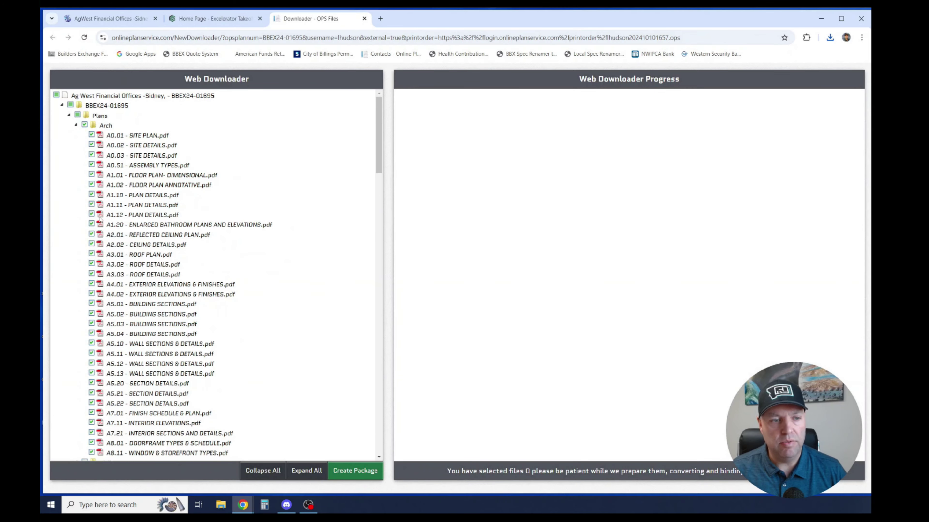
Check which sheets are selected in the web downloader, then close it and cancel the sheet export.
{"action": "scroll", "coordinate": [97, 311], "scroll_direction": "down", "scroll_amount": 20}
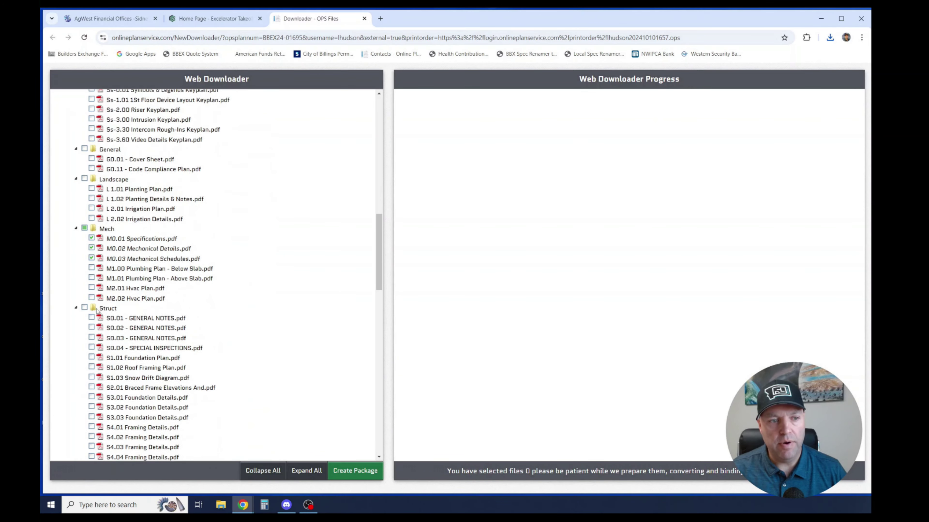
{"action": "scroll", "coordinate": [96, 311], "scroll_direction": "down", "scroll_amount": 5}
{"action": "scroll", "coordinate": [353, 105], "scroll_direction": "up", "scroll_amount": 15}
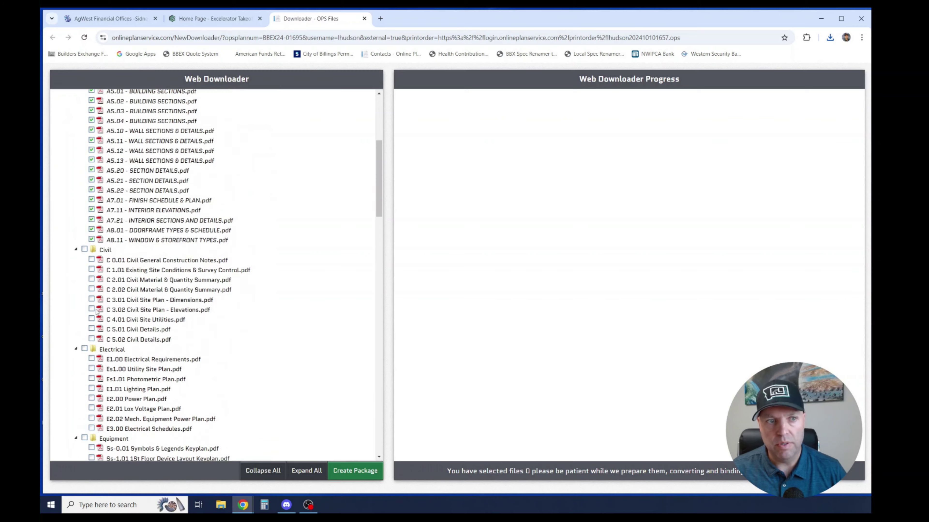
{"action": "left_click", "coordinate": [365, 18]}
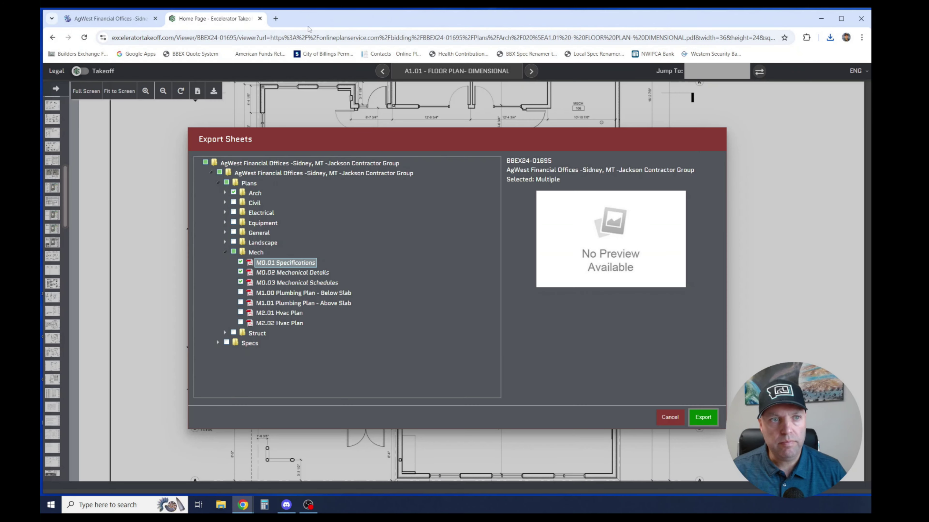
{"action": "left_click", "coordinate": [669, 418]}
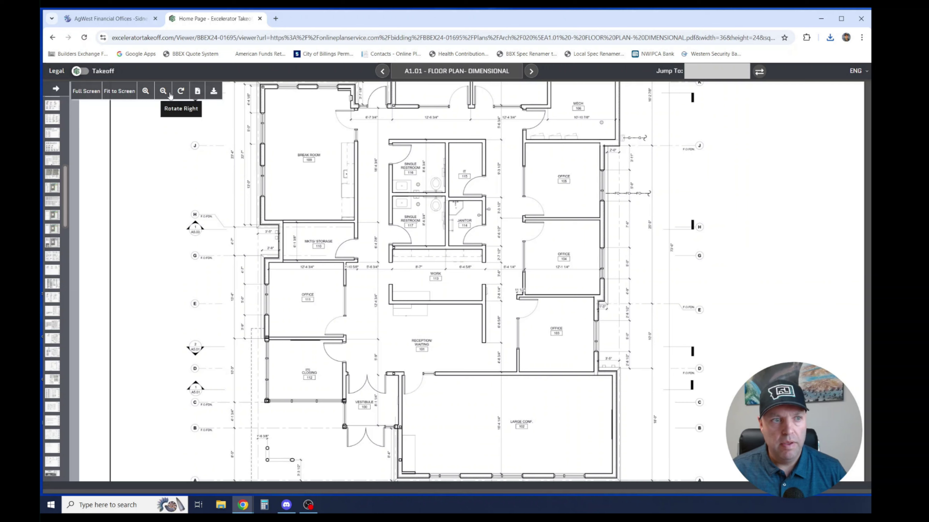
Page back and forth between adjacent sheets, ending on A1.02 - FLOOR PLAN ANNOTATIVE.
{"action": "left_click", "coordinate": [531, 71]}
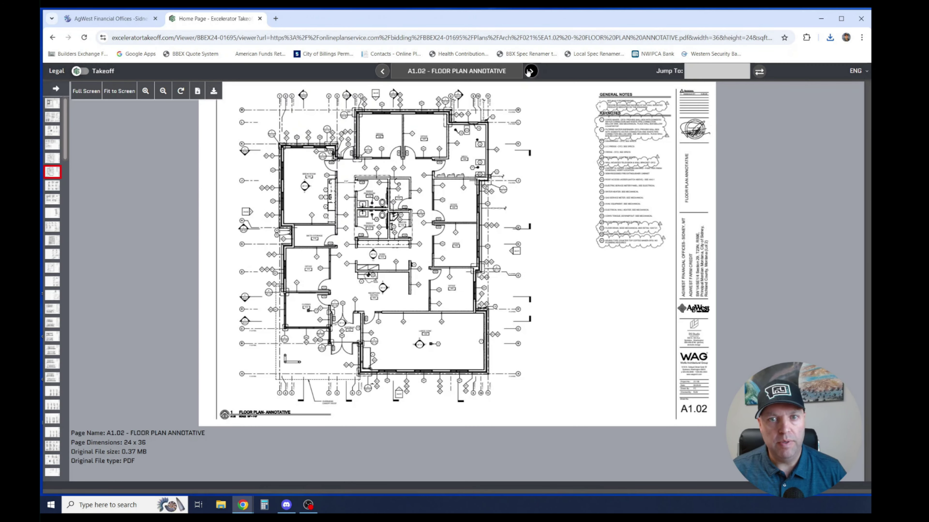
{"action": "left_click", "coordinate": [531, 71]}
{"action": "left_click", "coordinate": [382, 70]}
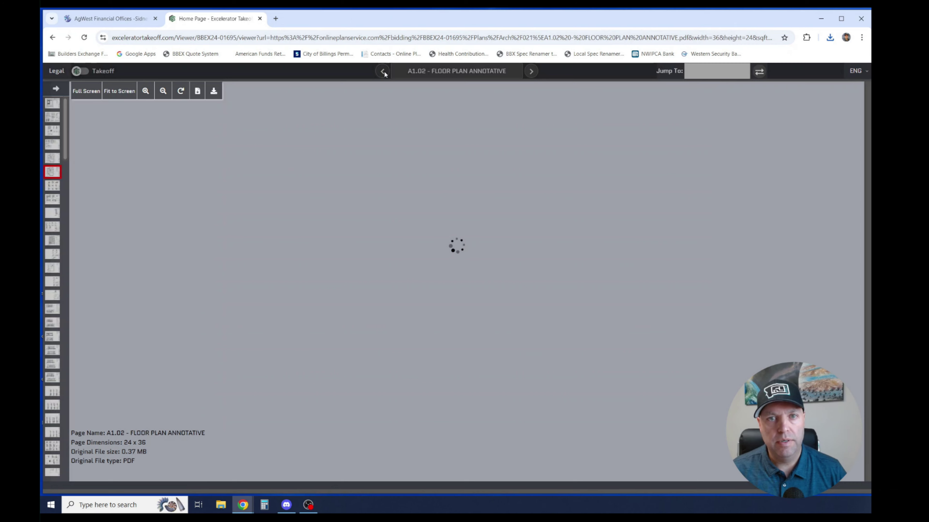
{"action": "left_click", "coordinate": [383, 71]}
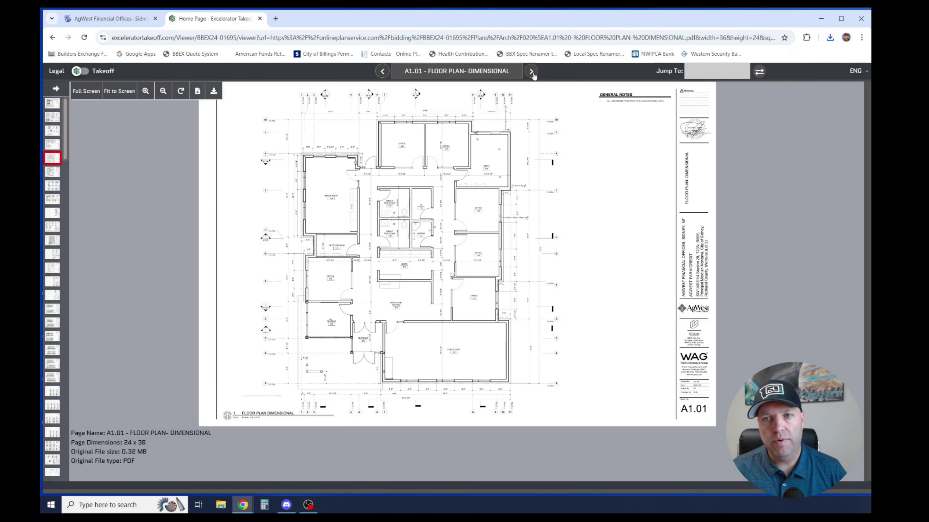
{"action": "left_click", "coordinate": [531, 71]}
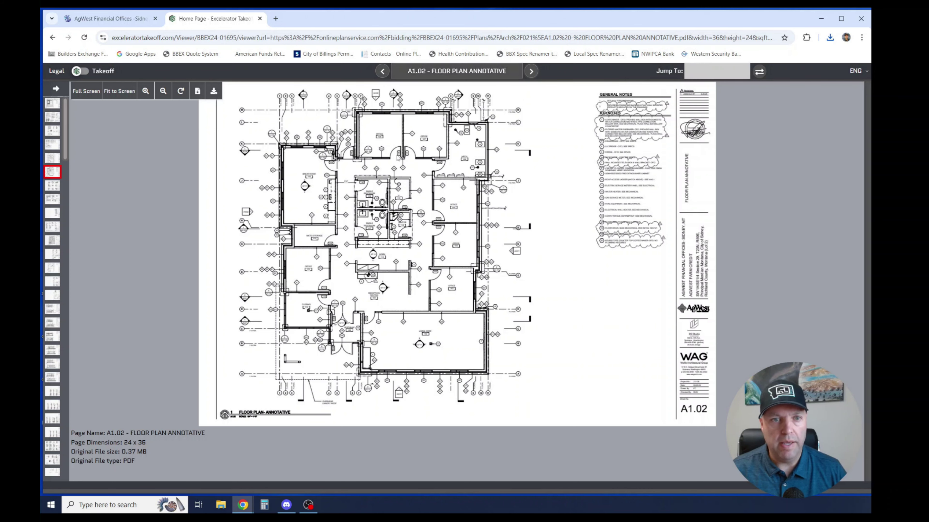
Jump from the offices on A1.02 to sheet A5.04 - BUILDING SECTIONS and frame Office 108 in the section.
{"action": "scroll", "coordinate": [398, 156], "scroll_direction": "up", "scroll_amount": 3}
{"action": "scroll", "coordinate": [445, 350], "scroll_direction": "up", "scroll_amount": 2}
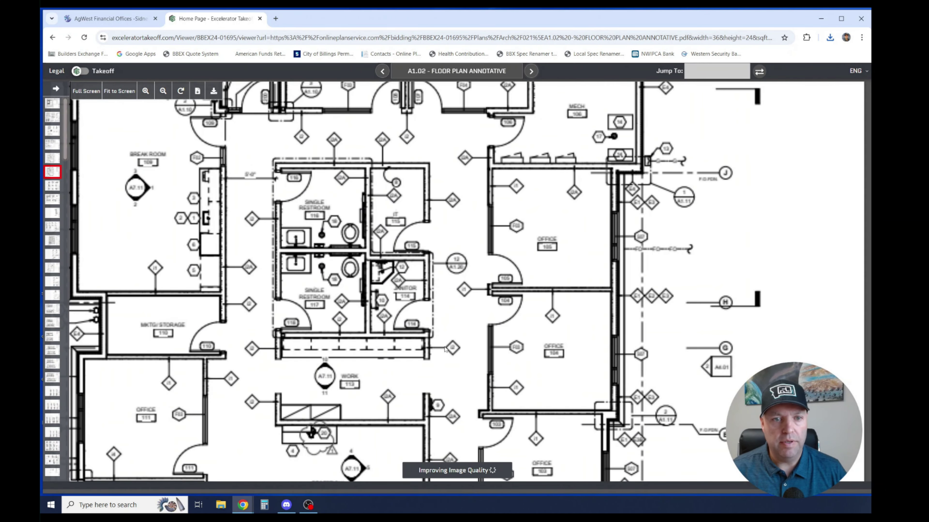
{"action": "left_click_drag", "start_coordinate": [373, 167], "coordinate": [407, 269]}
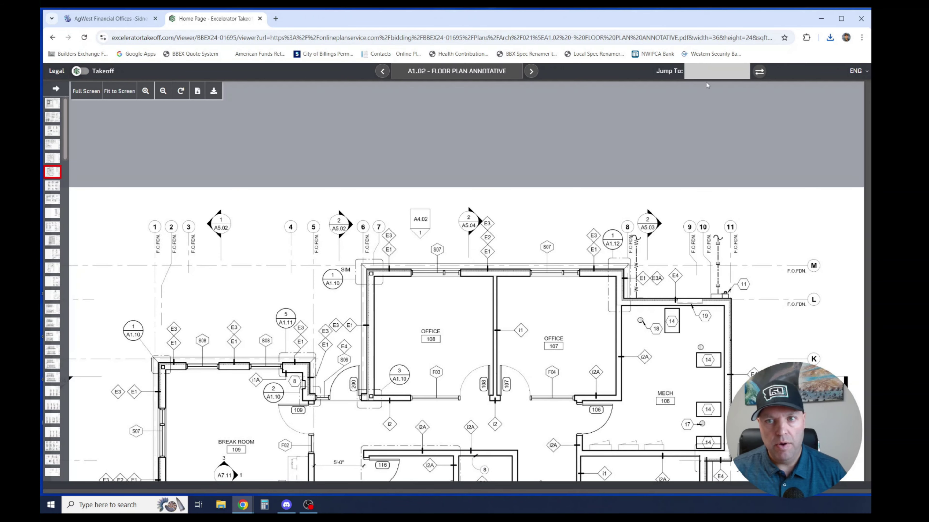
{"action": "left_click", "coordinate": [699, 75]}
{"action": "type", "text": "A5.0"}
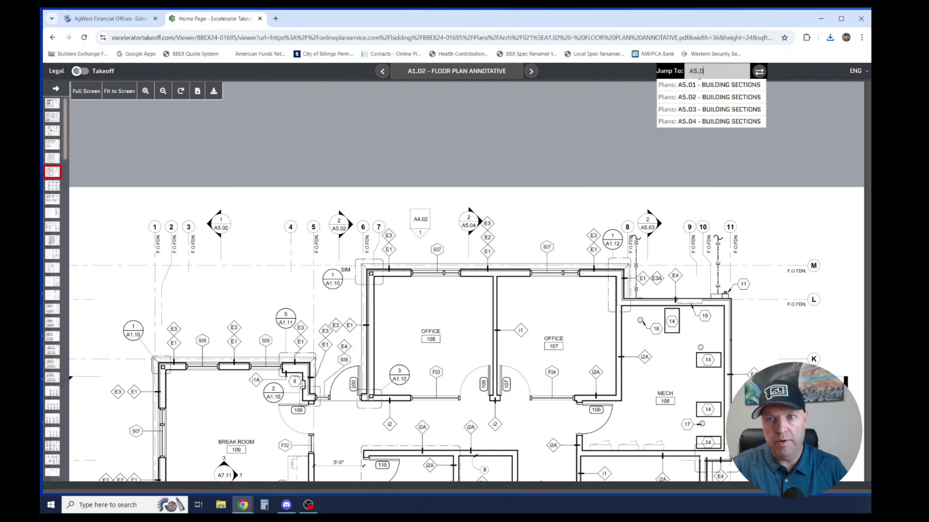
{"action": "type", "text": "4"}
{"action": "left_click", "coordinate": [698, 86]}
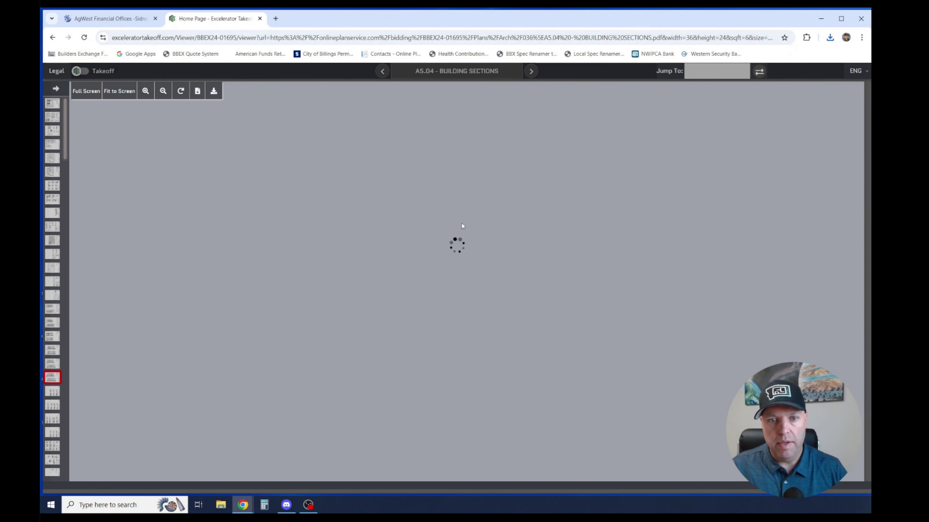
{"action": "scroll", "coordinate": [390, 153], "scroll_direction": "up", "scroll_amount": 5}
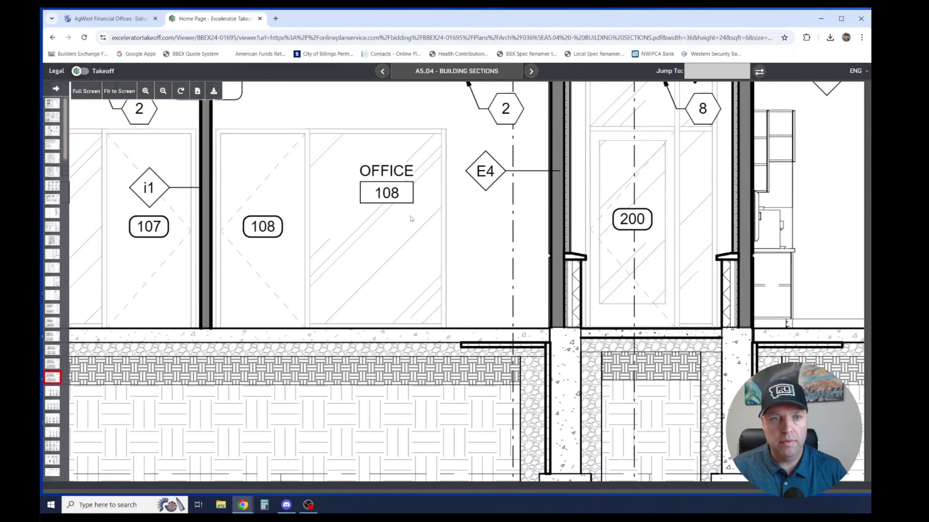
{"action": "left_click_drag", "start_coordinate": [406, 197], "coordinate": [456, 280]}
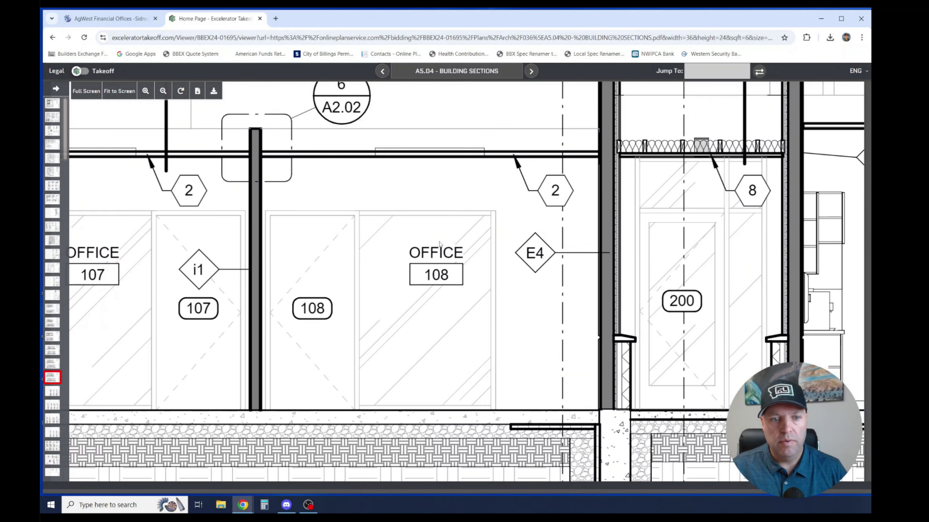
{"action": "scroll", "coordinate": [440, 244], "scroll_direction": "down", "scroll_amount": 2}
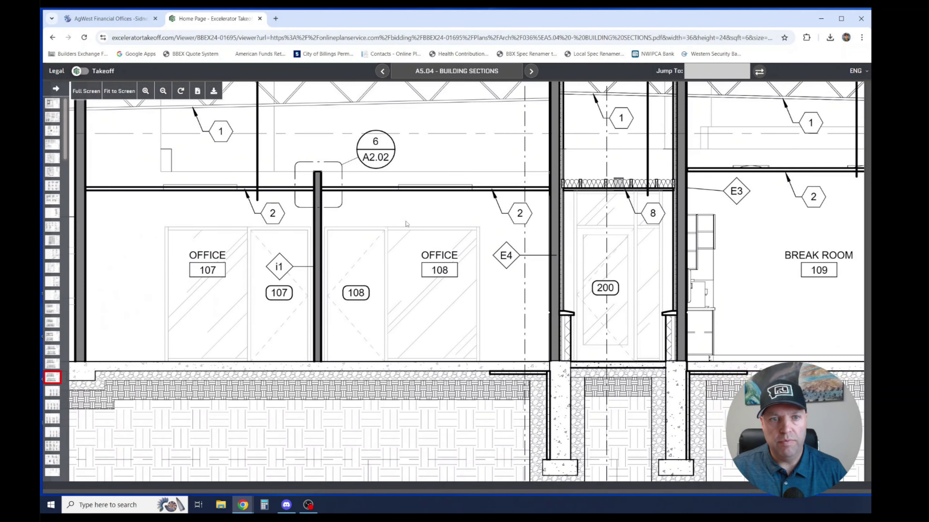
Switch back and forth between A1.02 and A5.04, ending on A5.04 - BUILDING SECTIONS.
{"action": "left_click", "coordinate": [758, 74]}
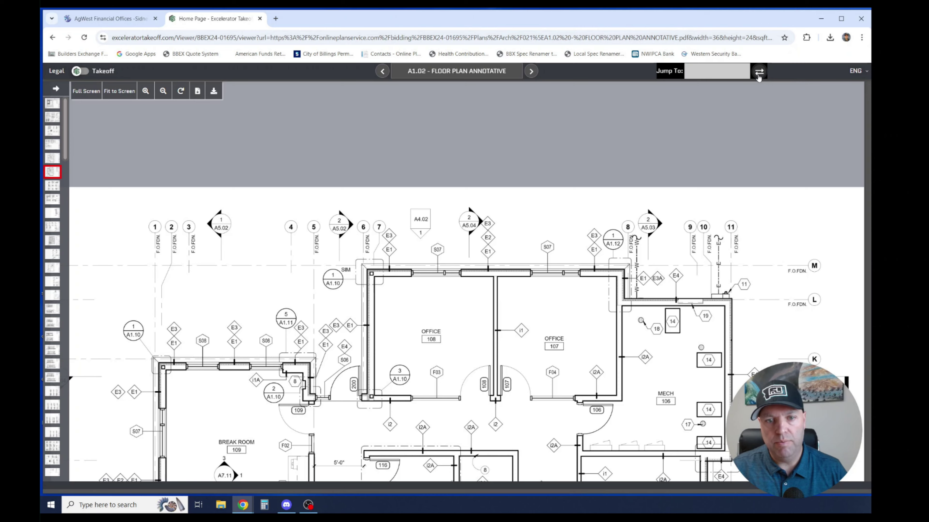
{"action": "left_click", "coordinate": [758, 74]}
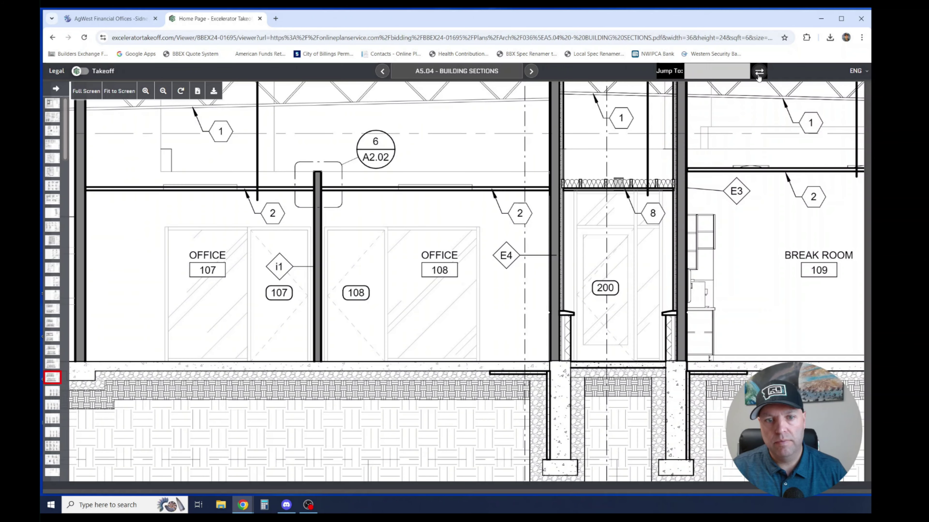
{"action": "left_click", "coordinate": [759, 74]}
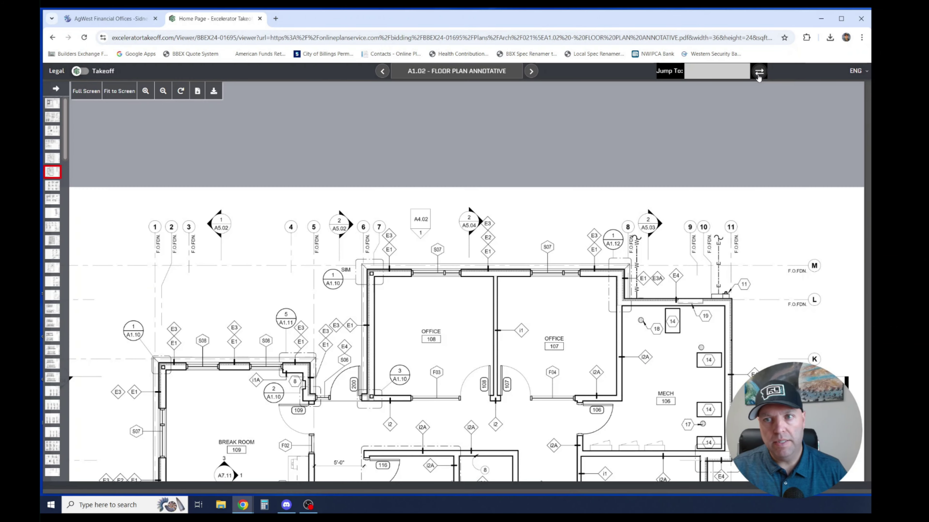
{"action": "left_click", "coordinate": [759, 71]}
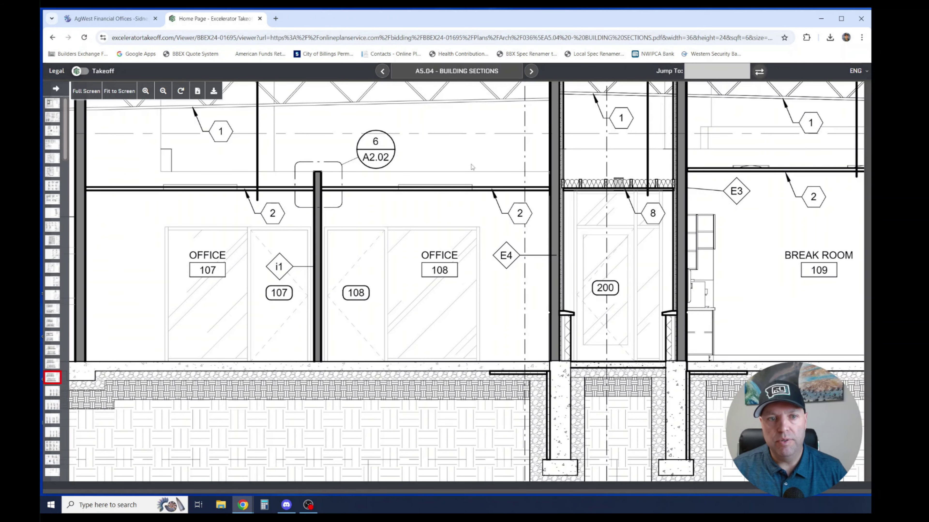
Check which interface languages the viewer offers without changing the language.
{"action": "scroll", "coordinate": [543, 198], "scroll_direction": "down", "scroll_amount": 1}
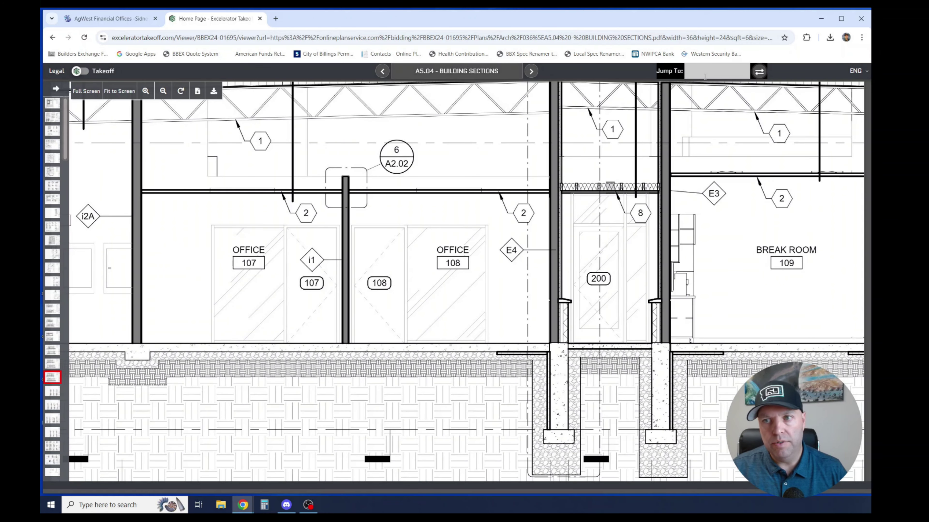
{"action": "left_click", "coordinate": [856, 71]}
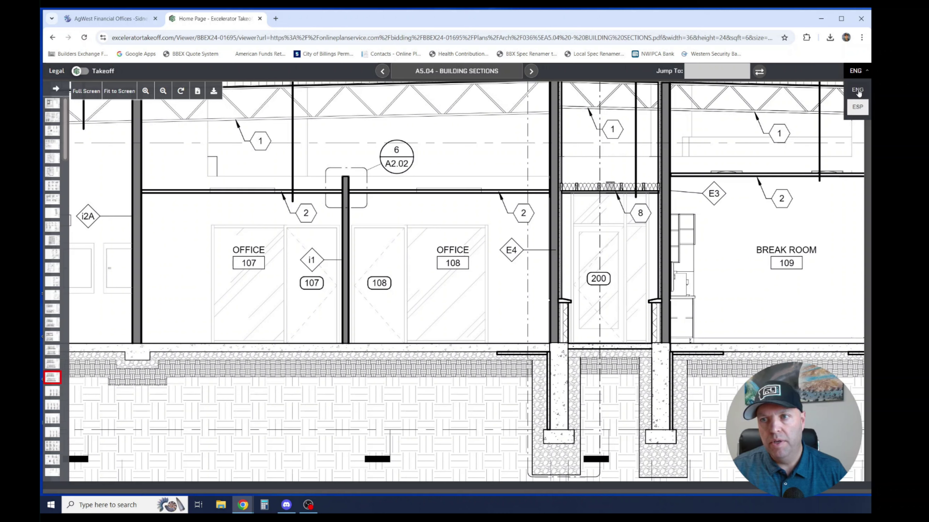
{"action": "left_click", "coordinate": [860, 72]}
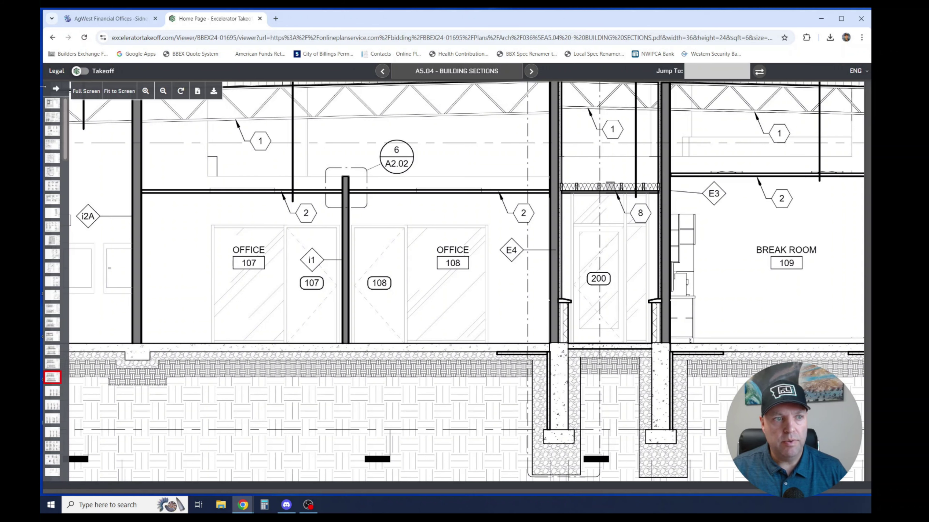
Remove A1.01 - FLOOR PLAN- DIMENSIONAL from the favorites and return to the document list.
{"action": "left_click", "coordinate": [55, 91]}
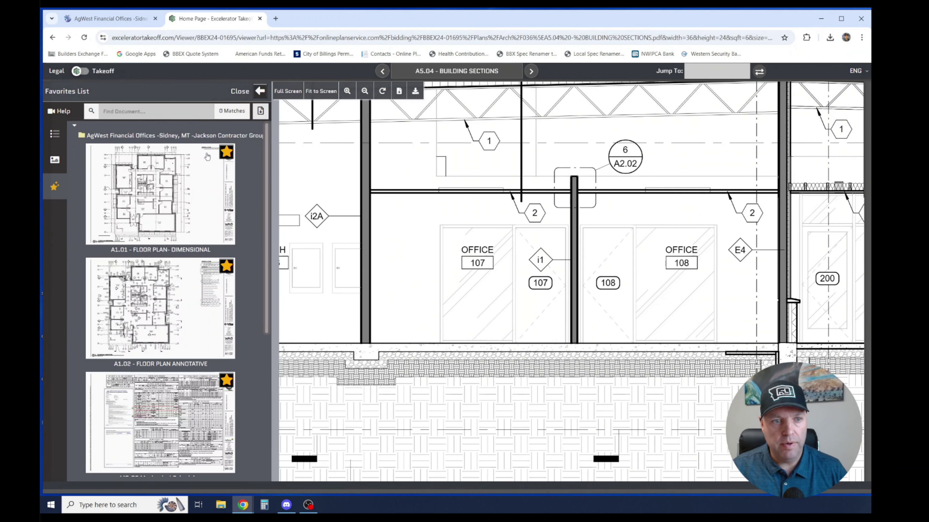
{"action": "left_click", "coordinate": [225, 152]}
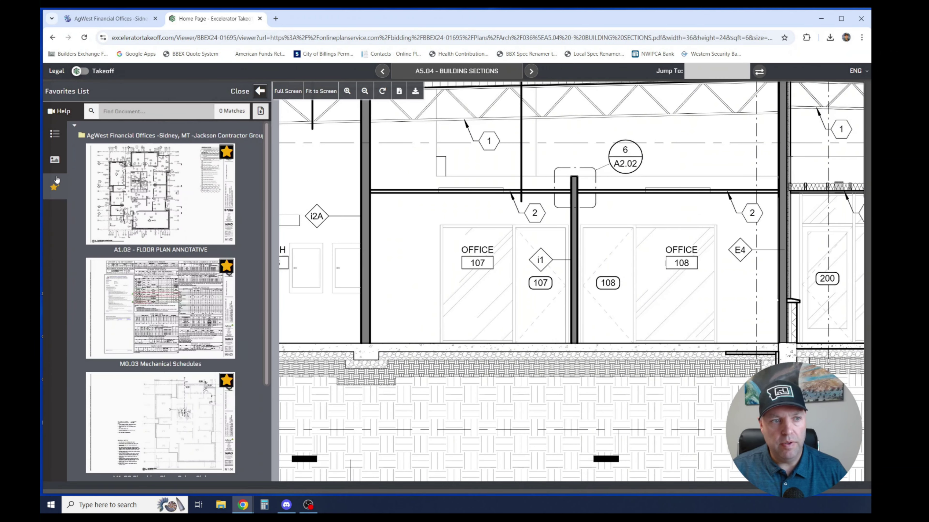
{"action": "left_click", "coordinate": [55, 134]}
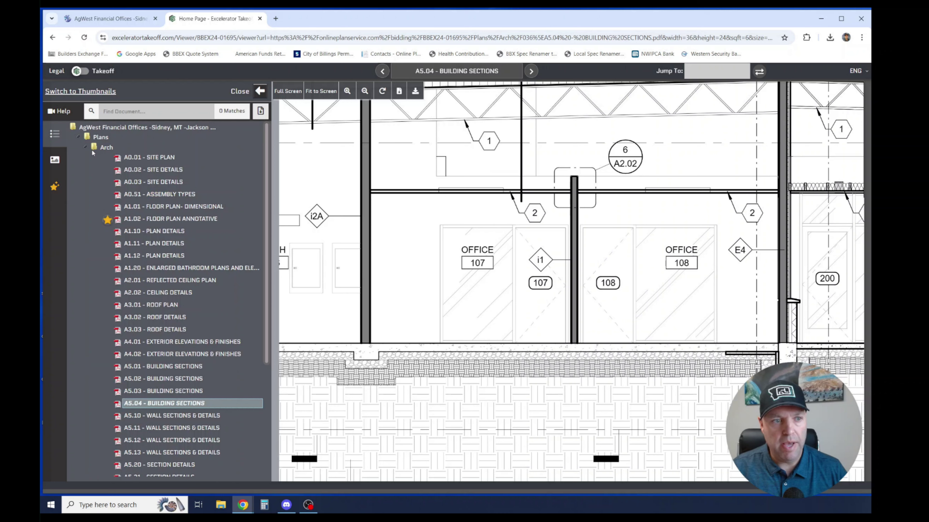
Collapse the Plans folder and open 072100 Thermal Insulation from the Specs folder.
{"action": "left_click", "coordinate": [81, 141]}
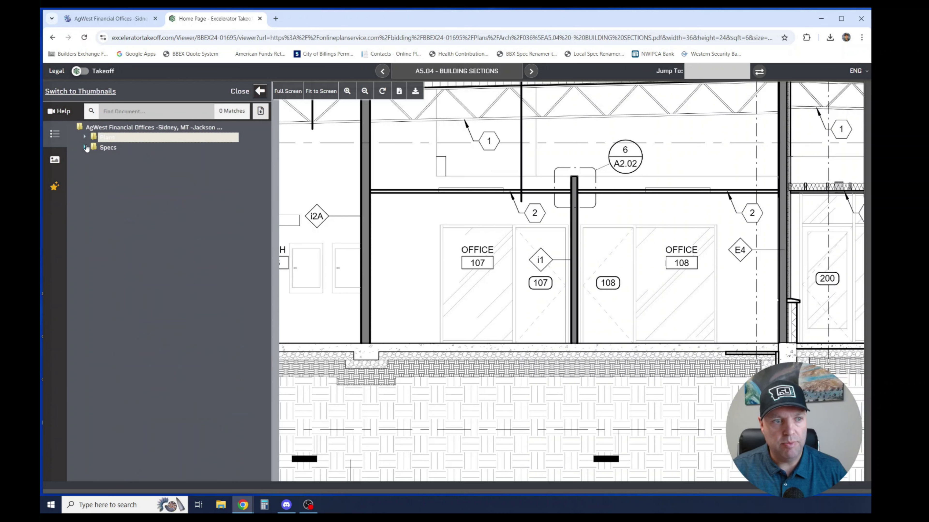
{"action": "left_click", "coordinate": [84, 148]}
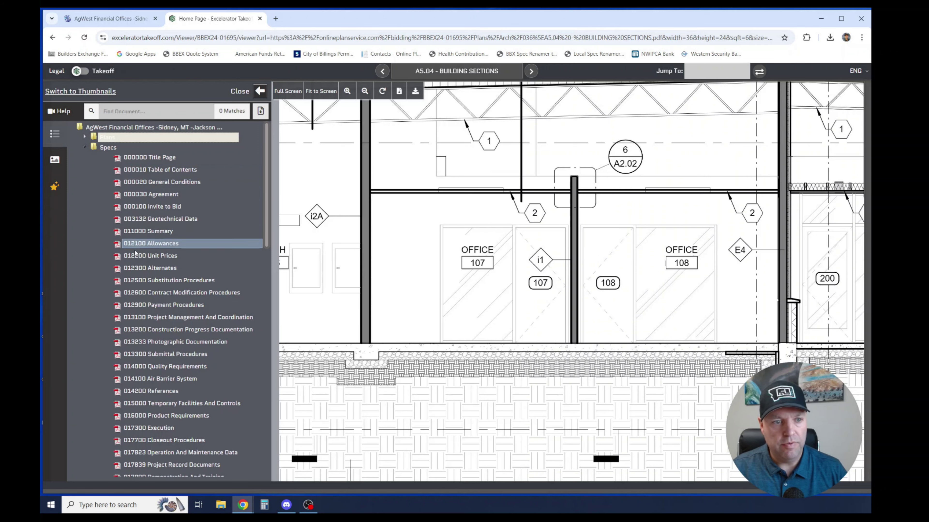
{"action": "scroll", "coordinate": [139, 271], "scroll_direction": "down", "scroll_amount": 5}
{"action": "scroll", "coordinate": [140, 278], "scroll_direction": "down", "scroll_amount": 4}
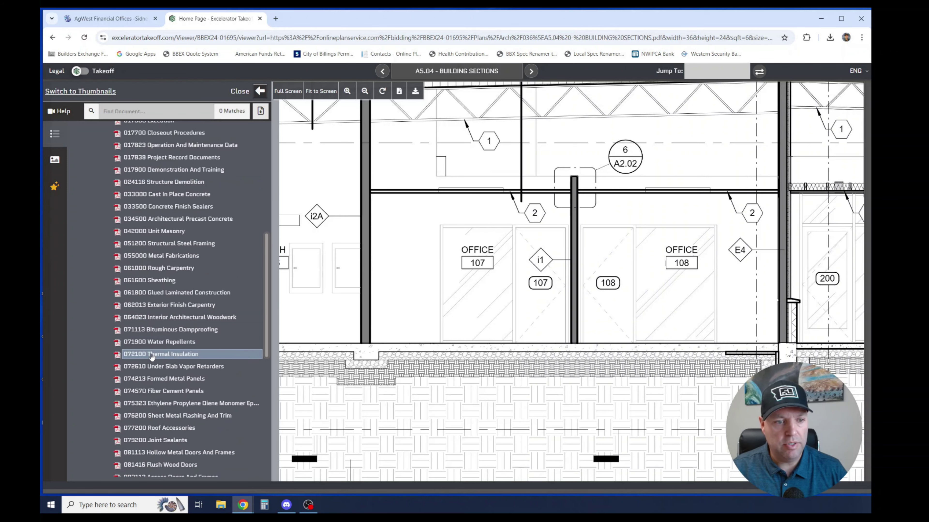
{"action": "left_click", "coordinate": [152, 354]}
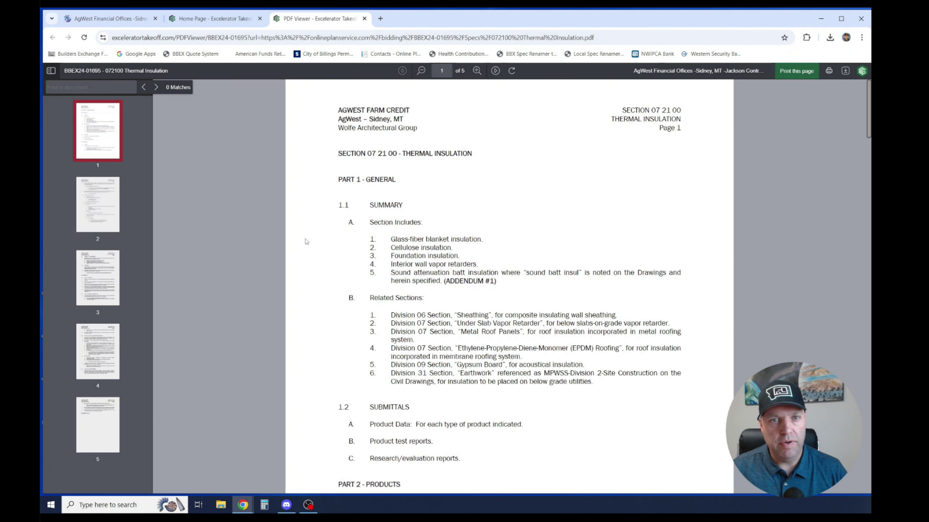
Search the Thermal Insulation spec for "fiber", step through the matches, and clear the search.
{"action": "left_click", "coordinate": [74, 88]}
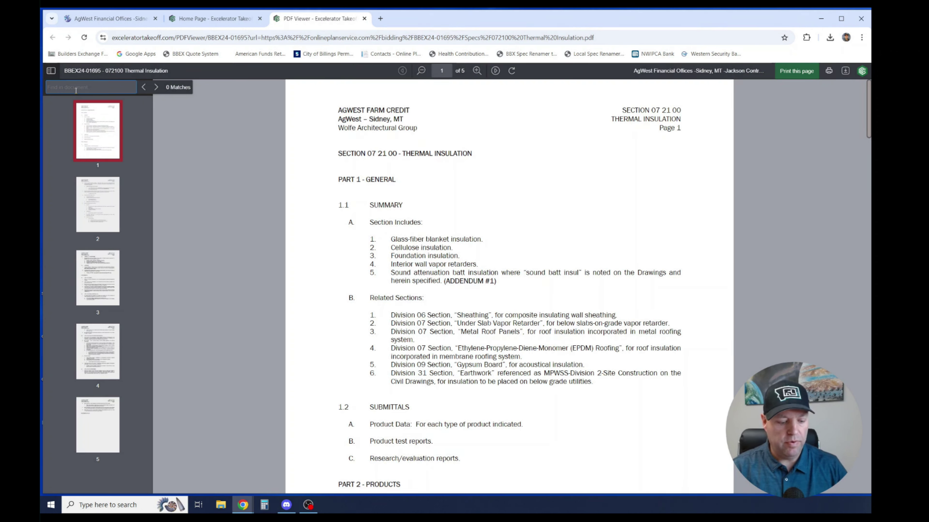
{"action": "type", "text": "fiber"}
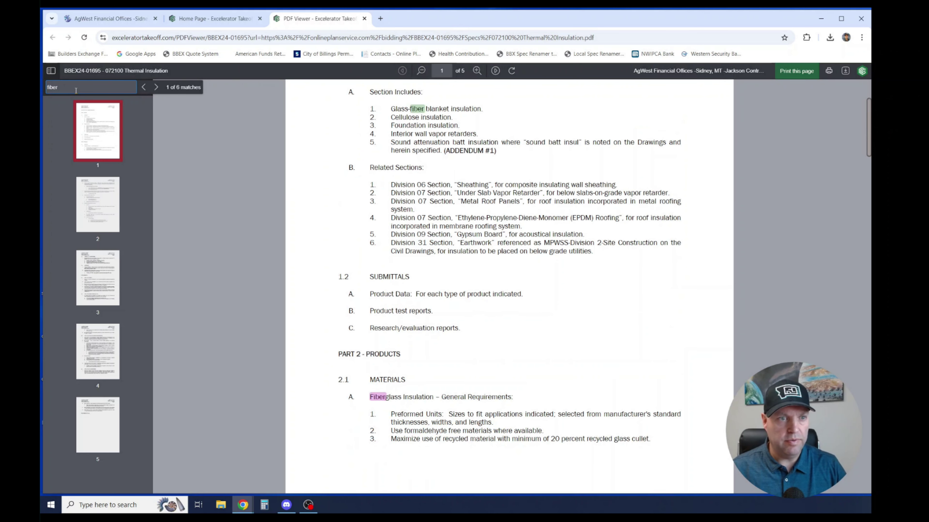
{"action": "left_click", "coordinate": [156, 87]}
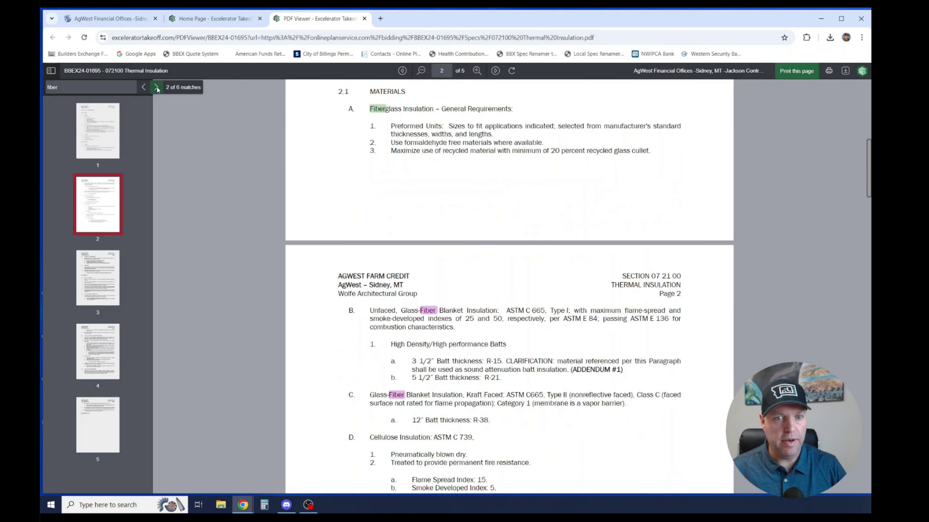
{"action": "left_click", "coordinate": [156, 87]}
{"action": "left_click", "coordinate": [157, 88]}
{"action": "left_click", "coordinate": [156, 88]}
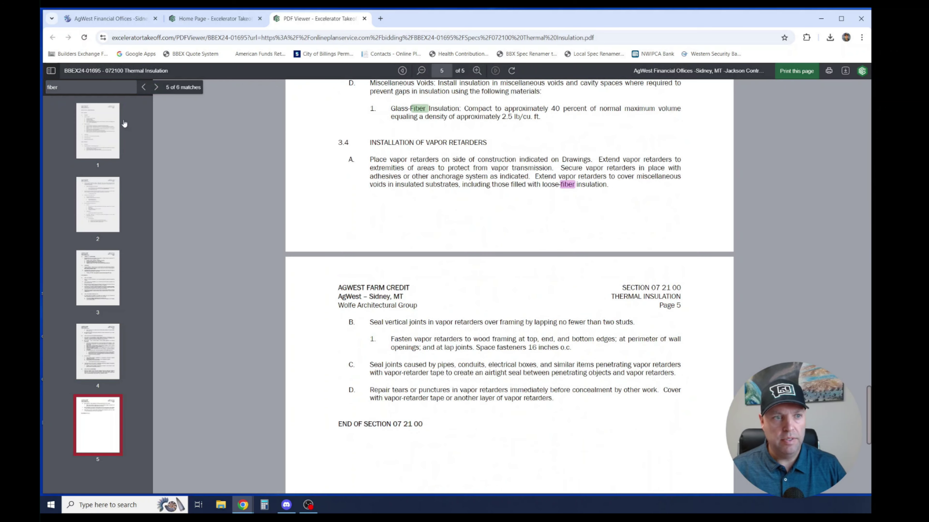
{"action": "left_click_drag", "start_coordinate": [83, 89], "coordinate": [42, 91]}
{"action": "key", "text": "BackSpace"}
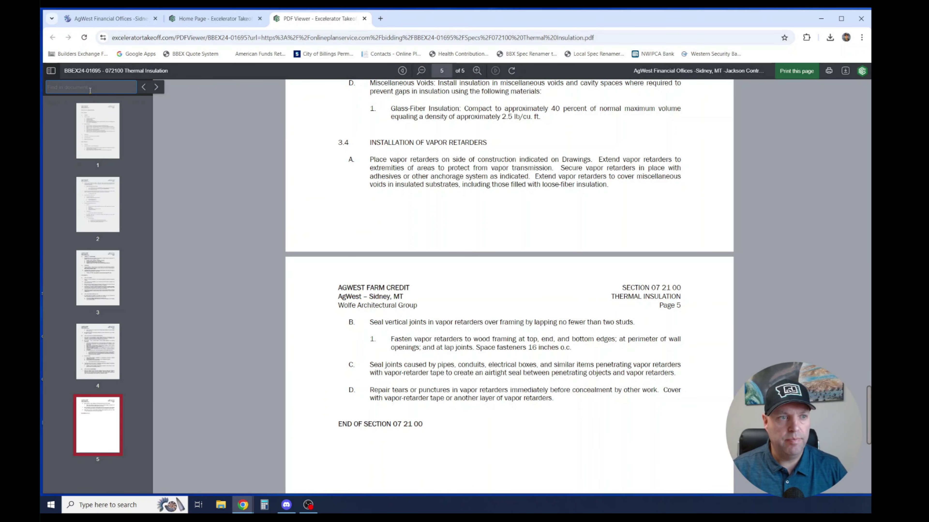
Page through the Thermal Insulation spec, ending on page 4, and hide and restore the page thumbnails.
{"action": "left_click", "coordinate": [403, 70]}
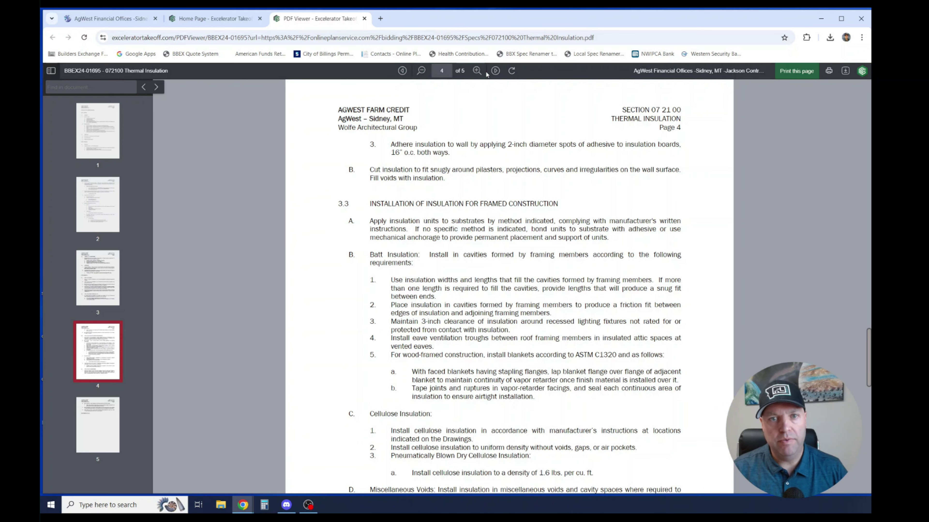
{"action": "left_click", "coordinate": [495, 71]}
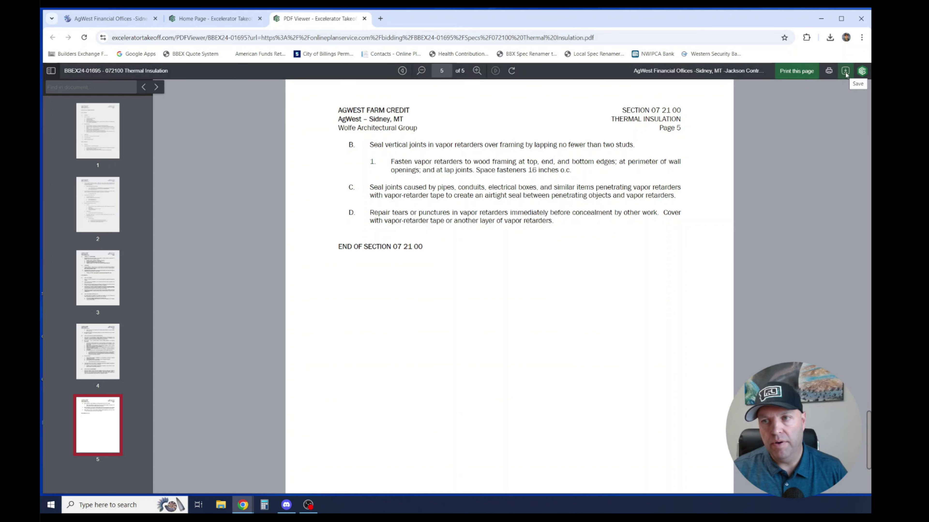
{"action": "left_click", "coordinate": [94, 192]}
{"action": "left_click", "coordinate": [99, 281]}
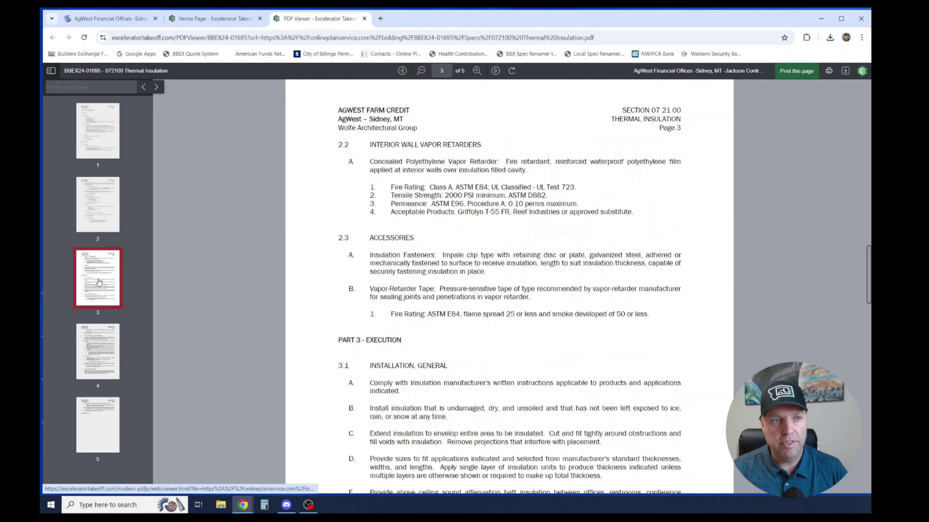
{"action": "left_click", "coordinate": [103, 205]}
{"action": "left_click", "coordinate": [103, 144]}
{"action": "left_click", "coordinate": [98, 300]}
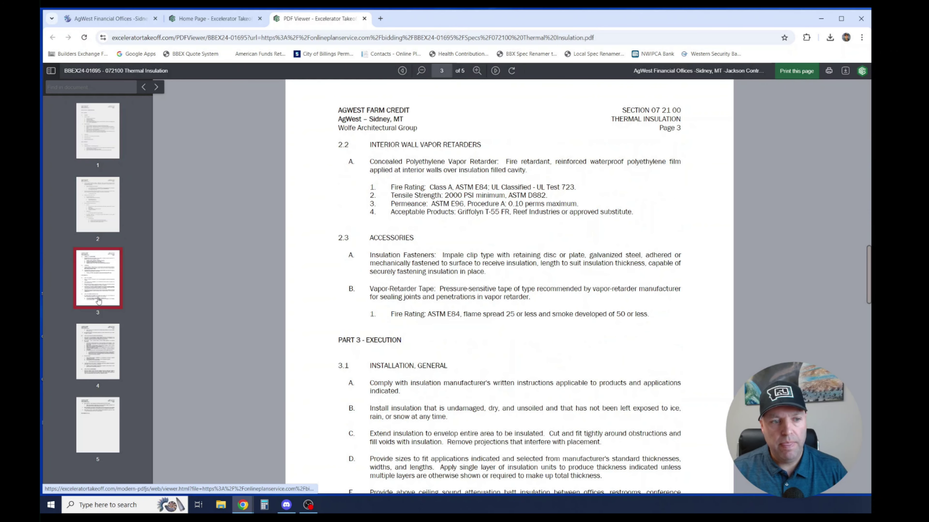
{"action": "left_click", "coordinate": [103, 347]}
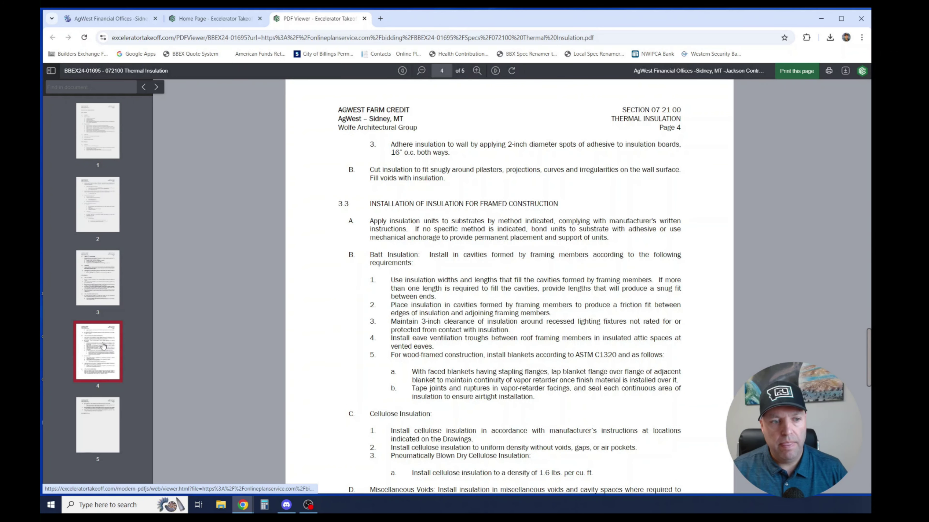
{"action": "left_click", "coordinate": [51, 71]}
{"action": "left_click", "coordinate": [51, 71]}
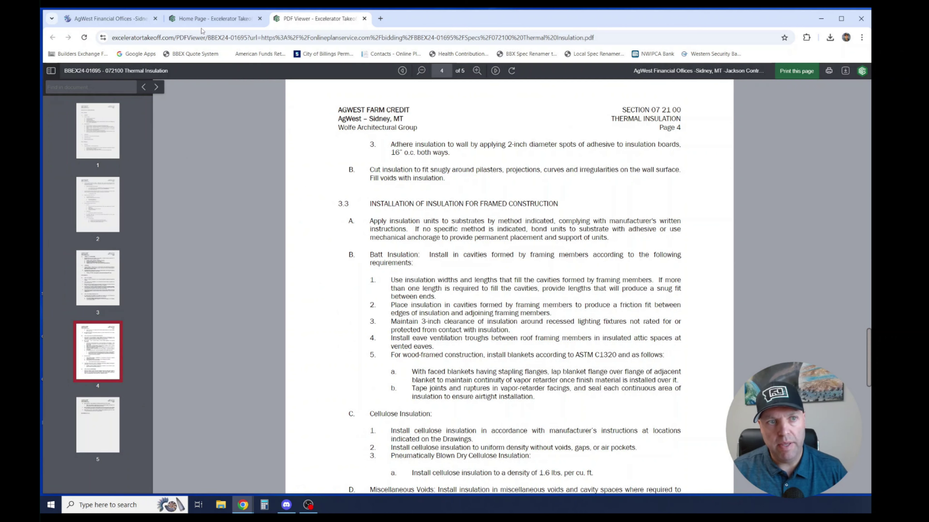
Compare the plan viewer and spec tabs, and close the Thermal Insulation spec to return to A5.04.
{"action": "left_click", "coordinate": [222, 21]}
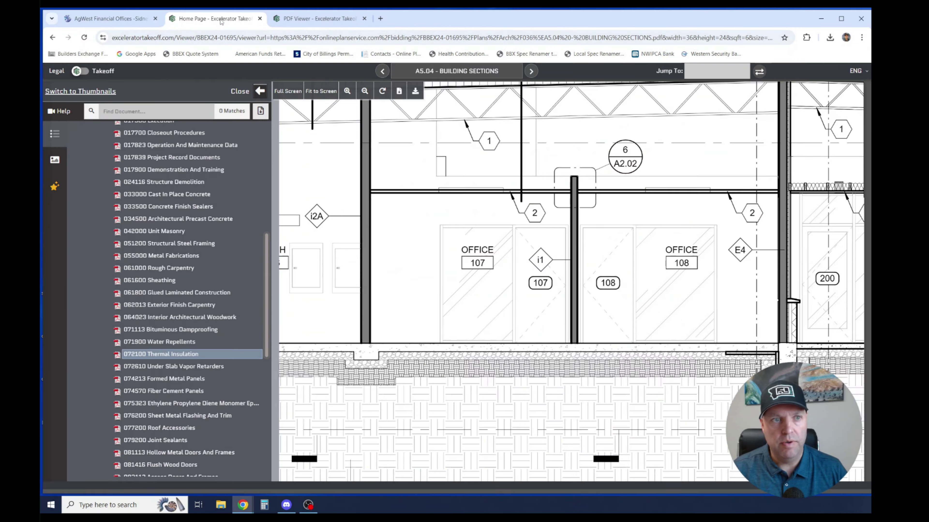
{"action": "left_click", "coordinate": [286, 20]}
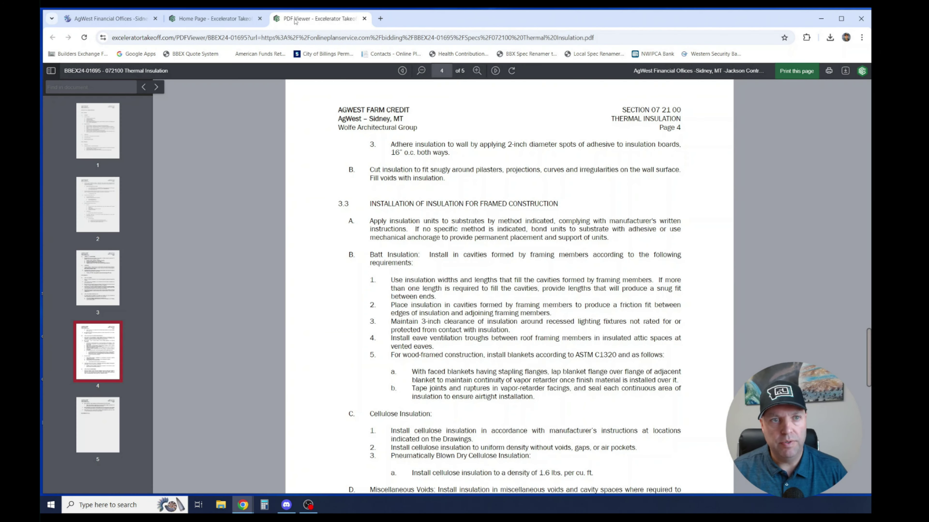
{"action": "left_click", "coordinate": [365, 19]}
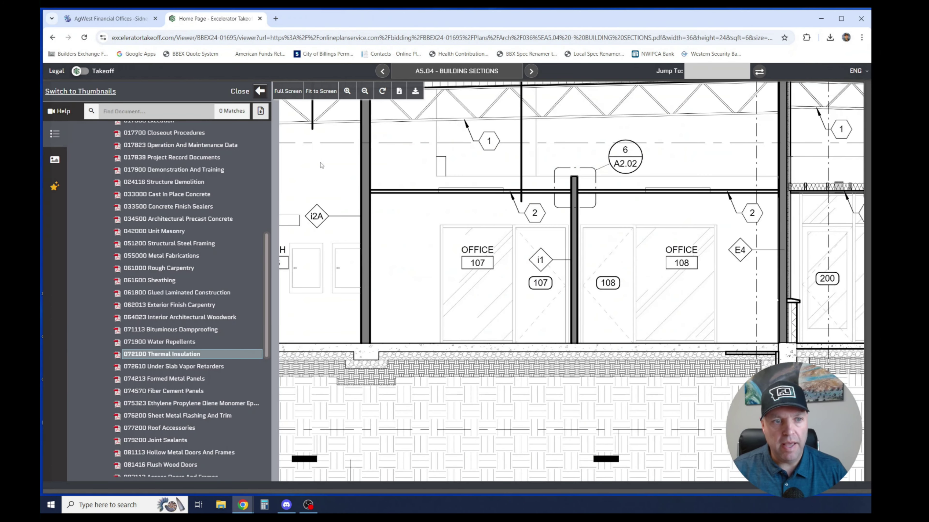